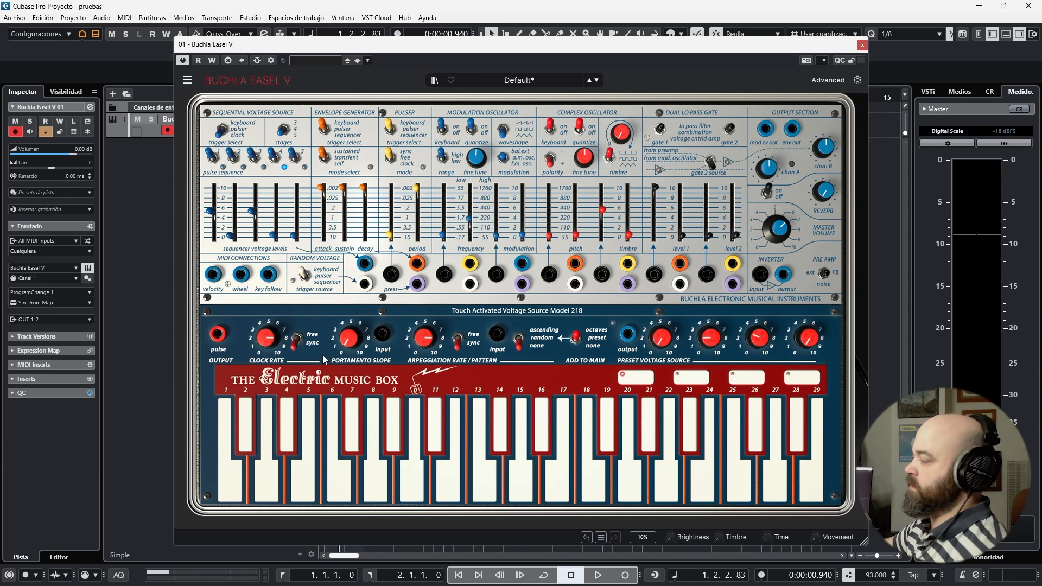
Inspect the sequencer voltage level sliders and the envelope generator's attack slider.
mouse_move(216, 199)
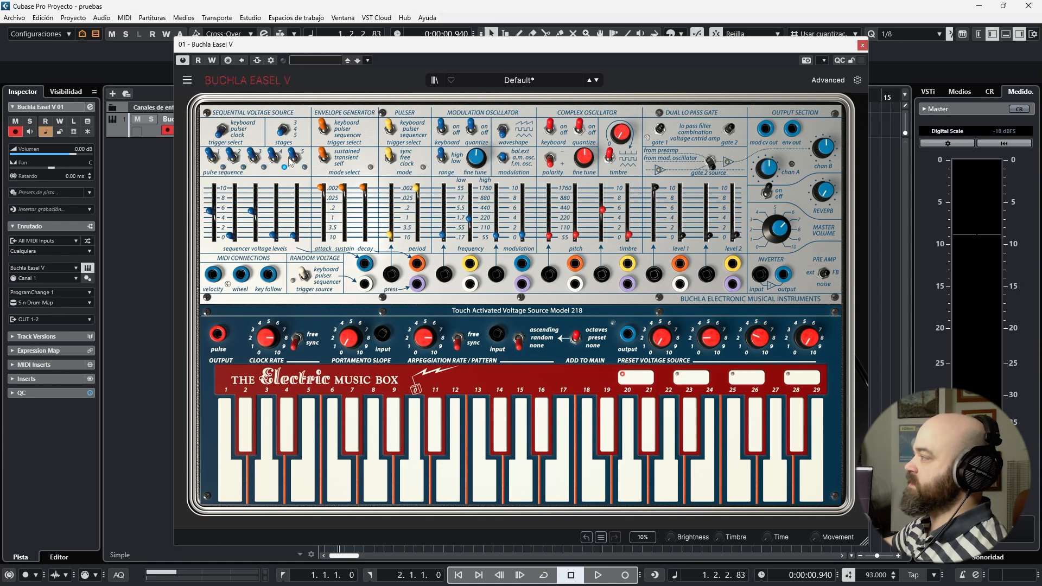
mouse_move(232, 241)
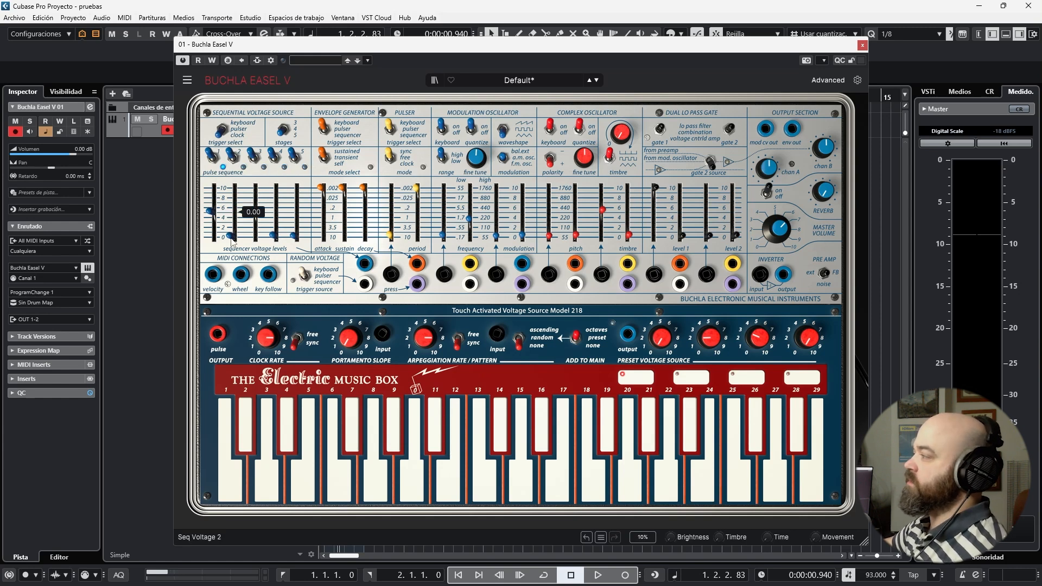
mouse_move(273, 219)
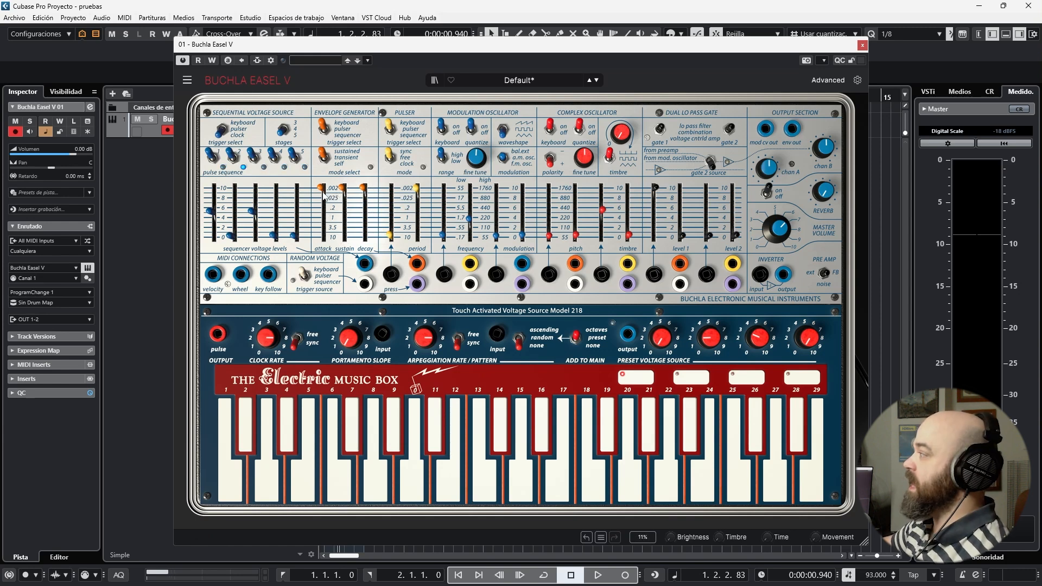
mouse_move(324, 188)
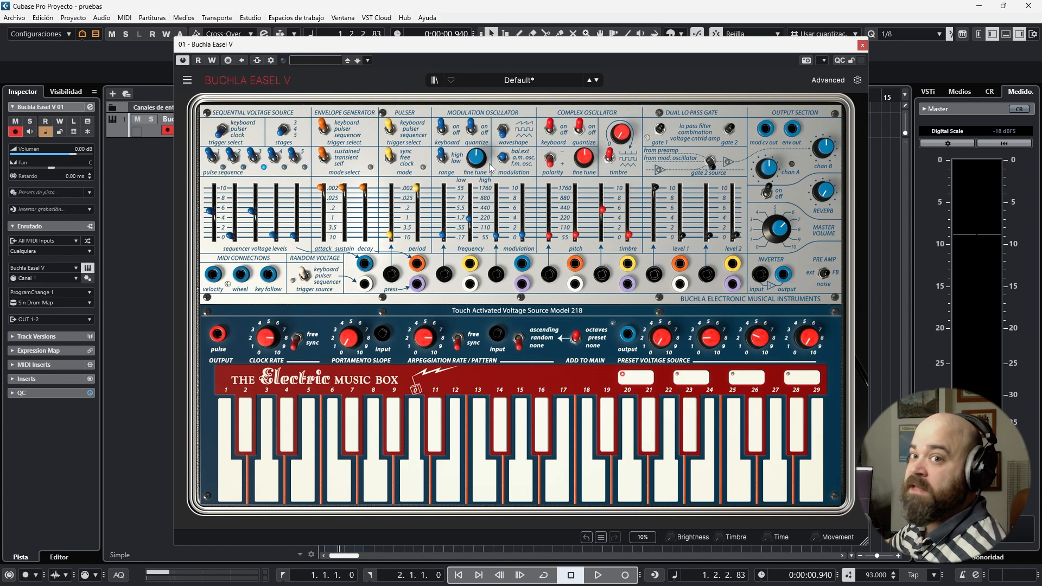
Try the modulation oscillator's waveshape selector and raise its frequency slider slightly.
click(505, 131)
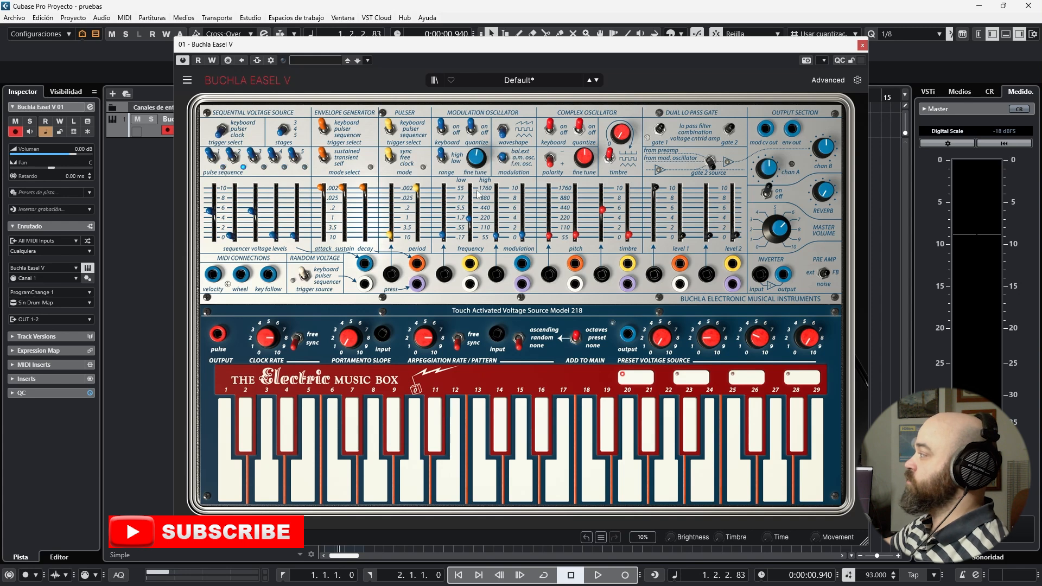
drag(470, 216, 521, 237)
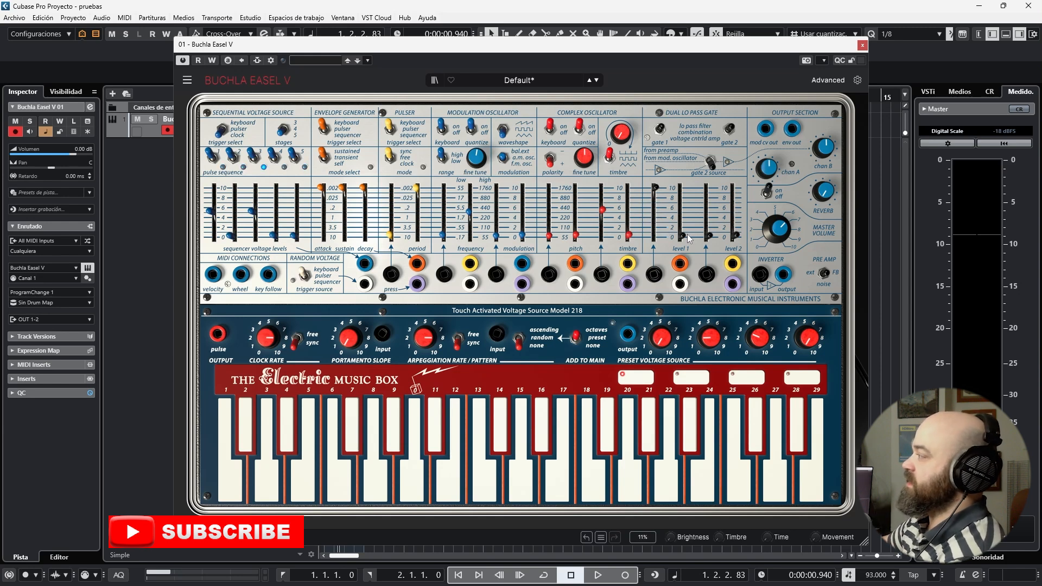
Raise the complex oscillator's pitch slider to just above 220 while auditioning through gate 1, and return the gate 1 level to 0.
drag(687, 238, 685, 229)
drag(575, 234, 576, 212)
drag(682, 226, 684, 242)
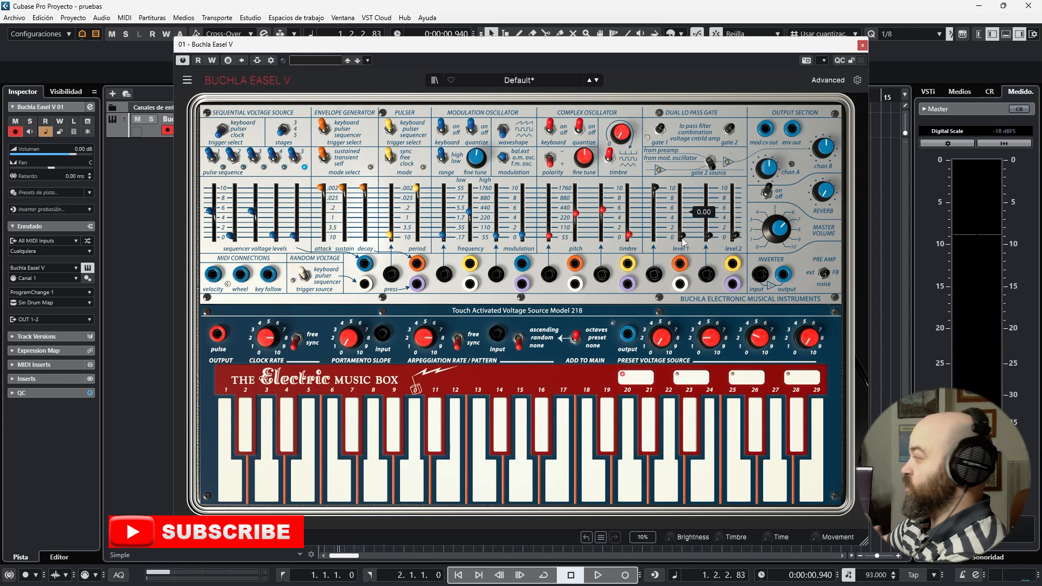
mouse_move(683, 243)
mouse_down()
mouse_move(627, 232)
mouse_move(628, 193)
mouse_move(628, 235)
mouse_move(682, 238)
mouse_up()
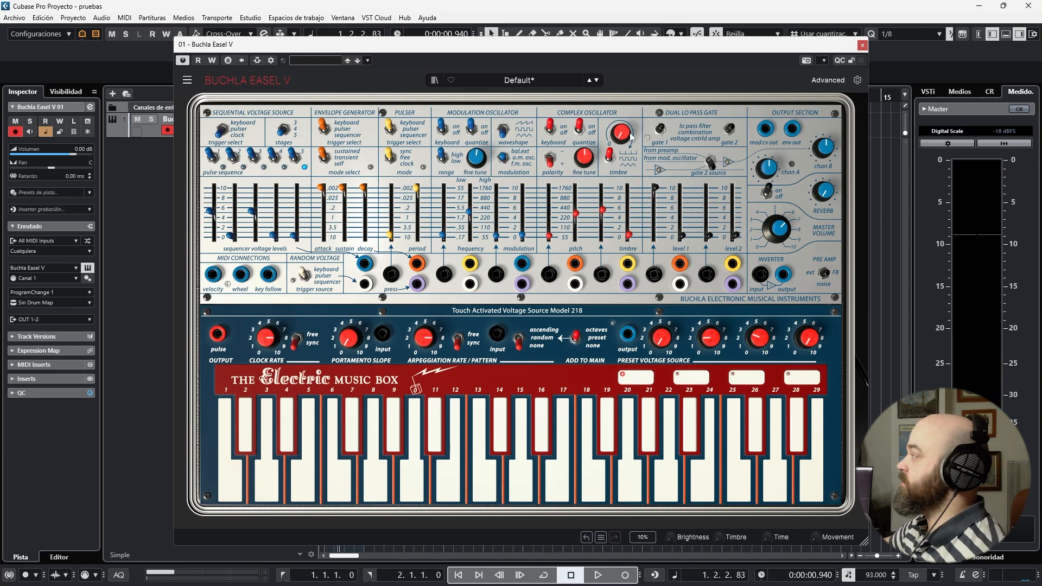
Audition the complex oscillator's wave mix and timbre waveform selector with the gate 1 level raised, and return that level to 0.
mouse_move(618, 141)
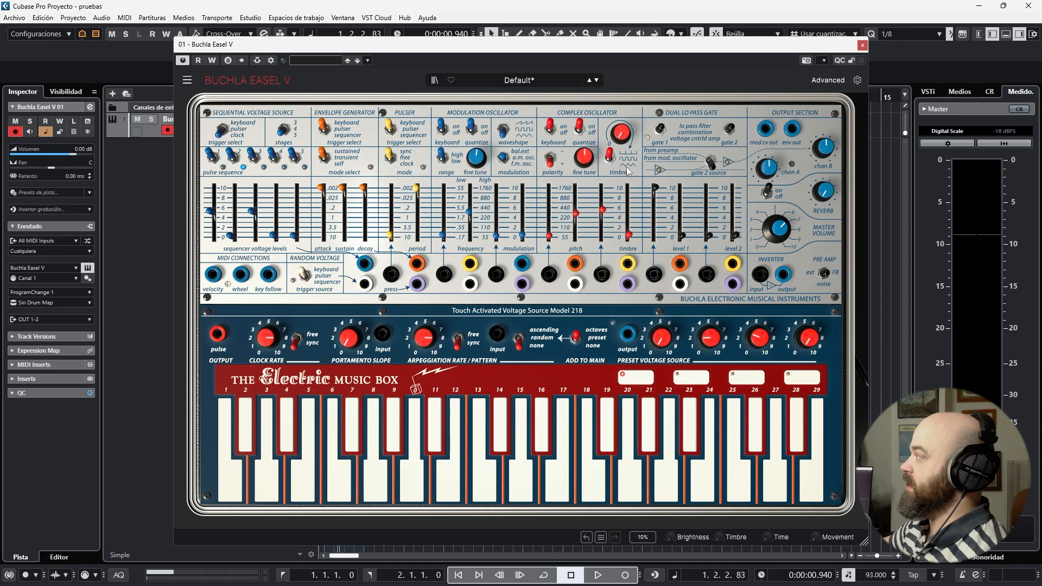
mouse_move(622, 132)
mouse_down()
mouse_move(622, 103)
mouse_move(622, 128)
mouse_up()
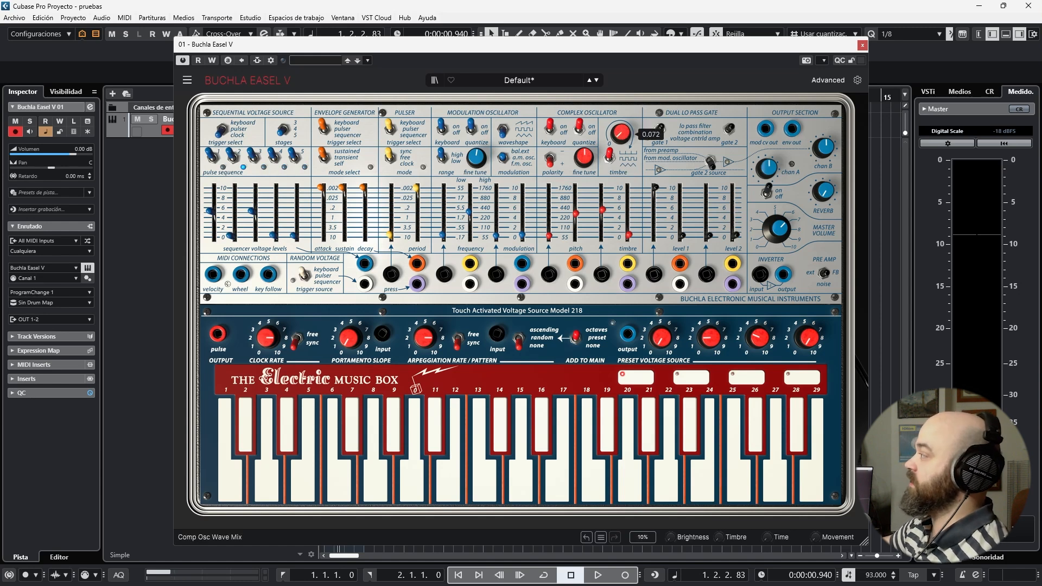
mouse_move(631, 224)
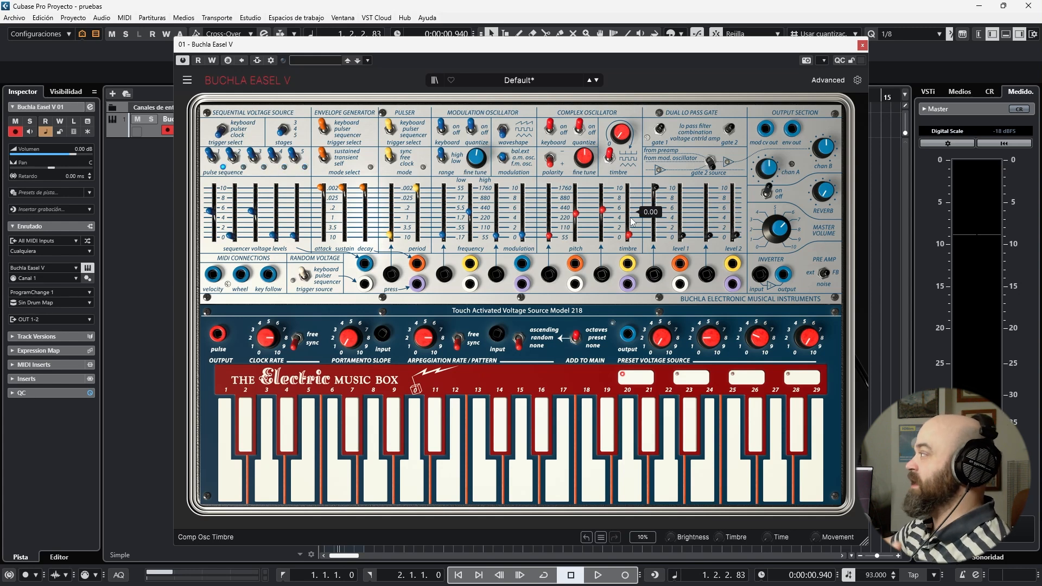
drag(682, 236, 682, 223)
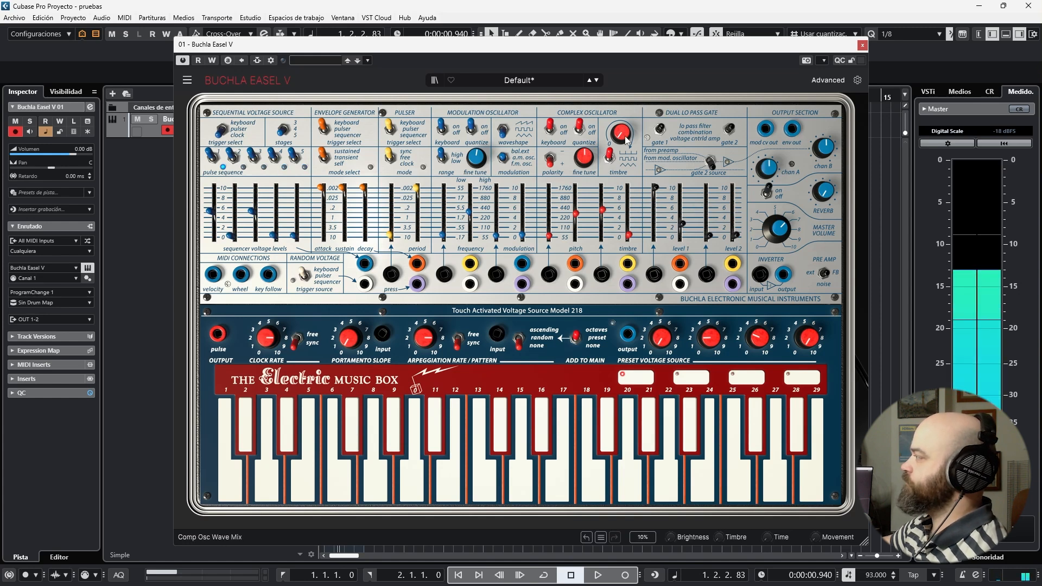
mouse_move(622, 133)
mouse_move(621, 133)
mouse_down()
mouse_move(622, 108)
mouse_move(622, 133)
mouse_up()
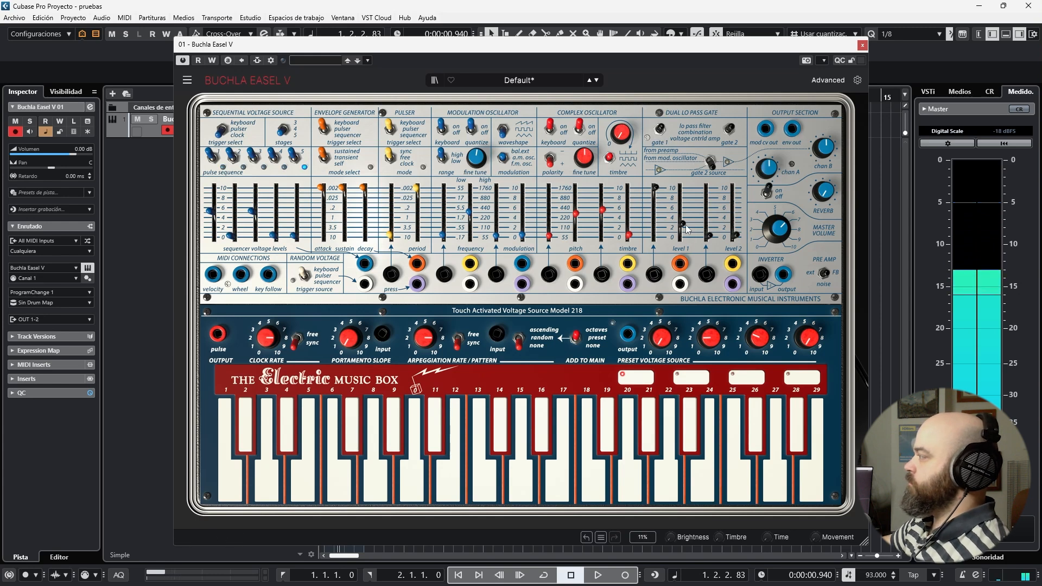
drag(684, 224, 681, 238)
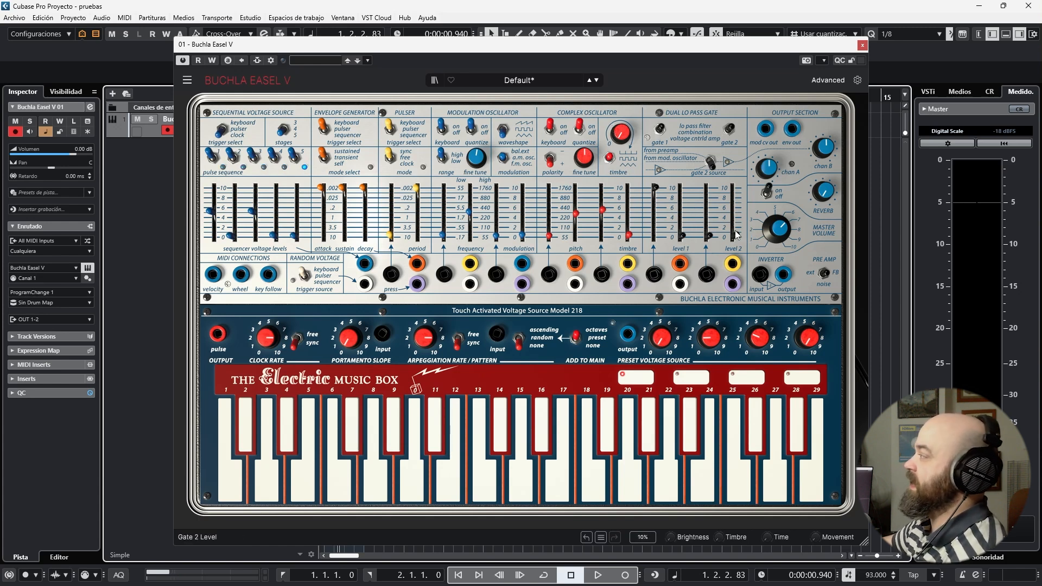
Try another gate 2 source and switch back to the original one.
mouse_move(736, 234)
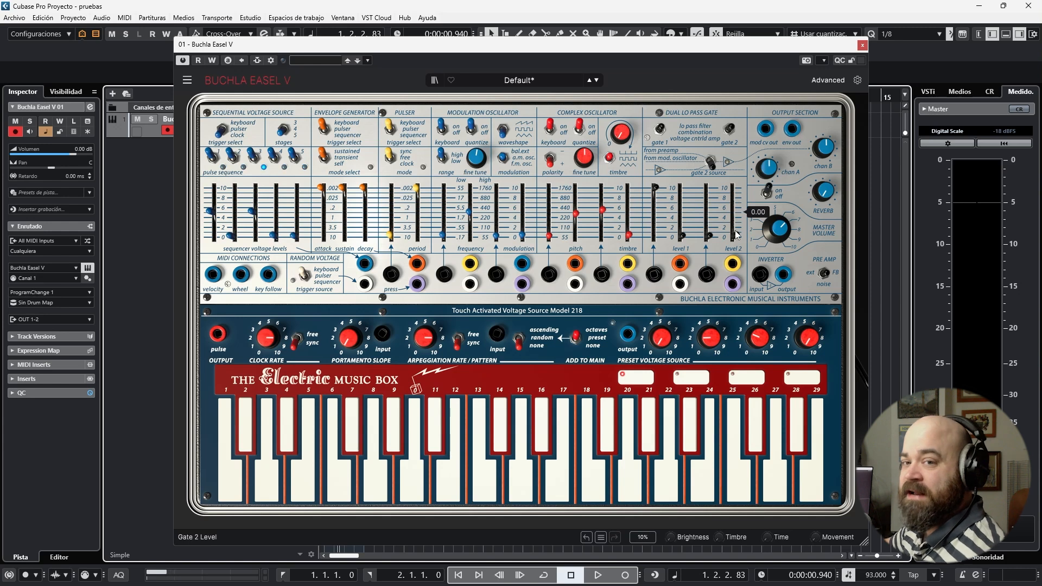
click(713, 166)
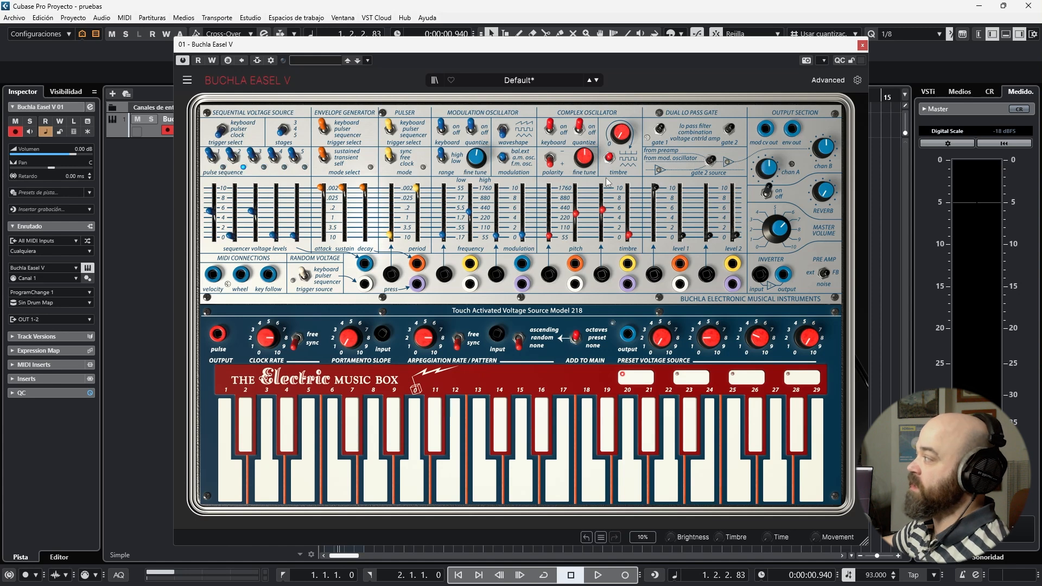
click(712, 161)
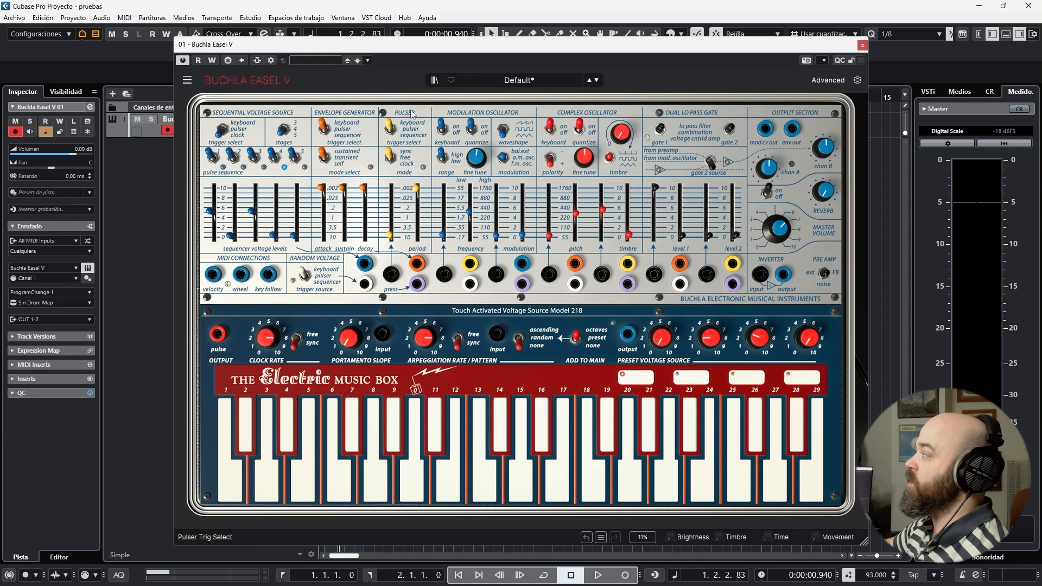
Select the fourth preset voltage pad and raise the second and third preset voltage knobs.
mouse_move(263, 341)
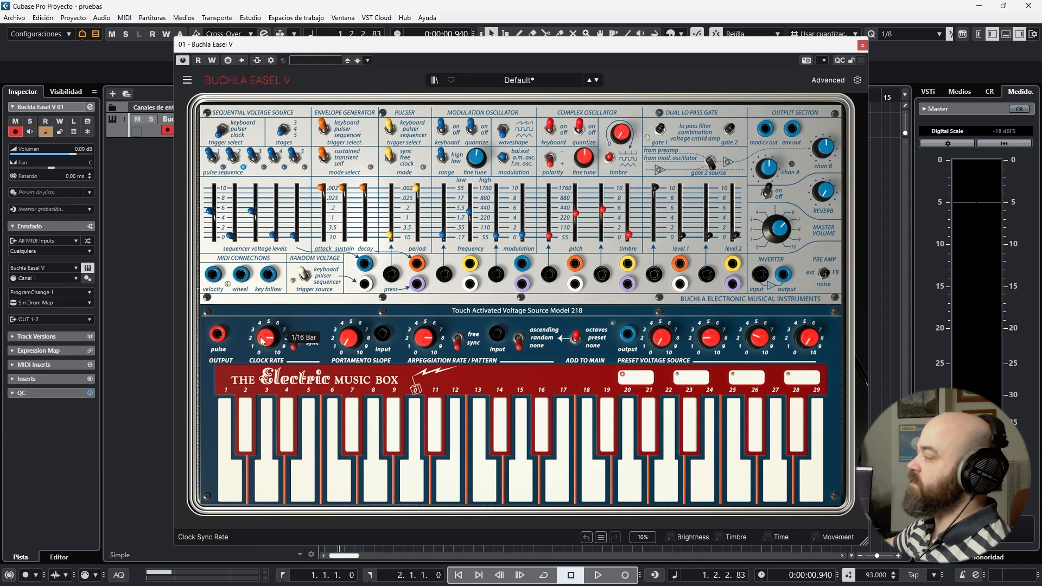
mouse_move(350, 341)
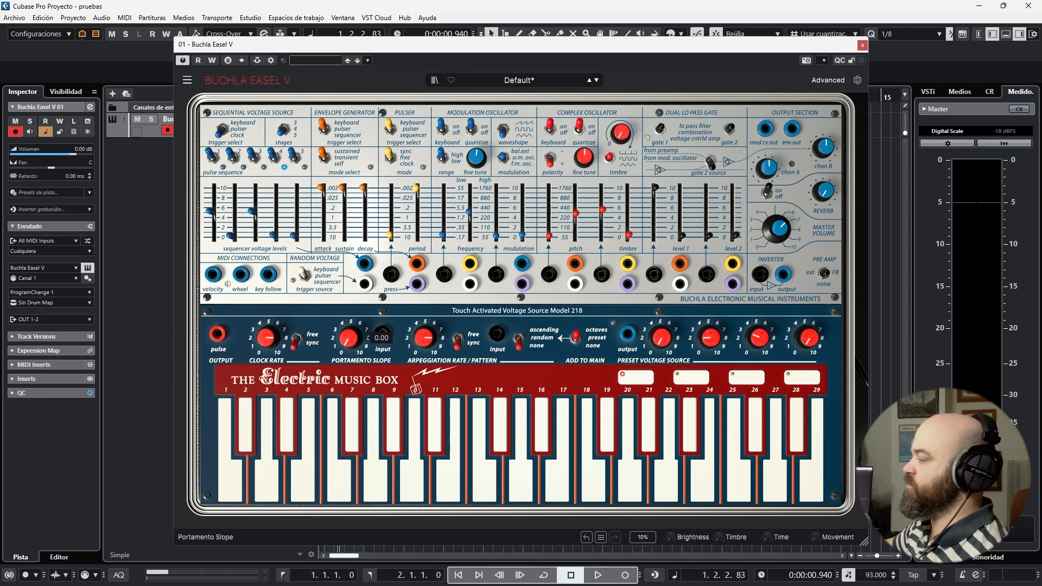
mouse_move(437, 364)
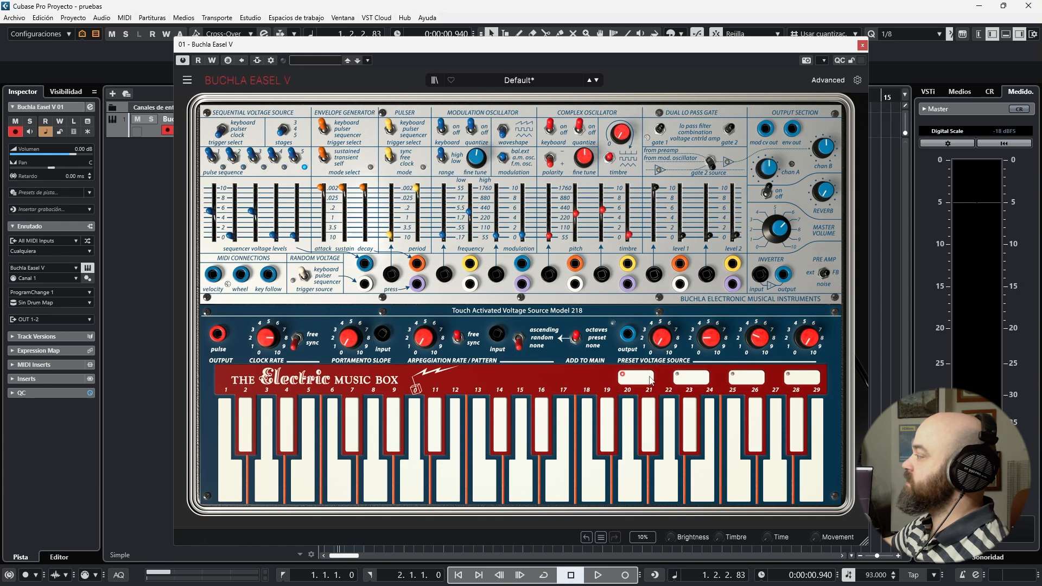
click(795, 377)
drag(709, 337, 710, 310)
drag(759, 338, 759, 315)
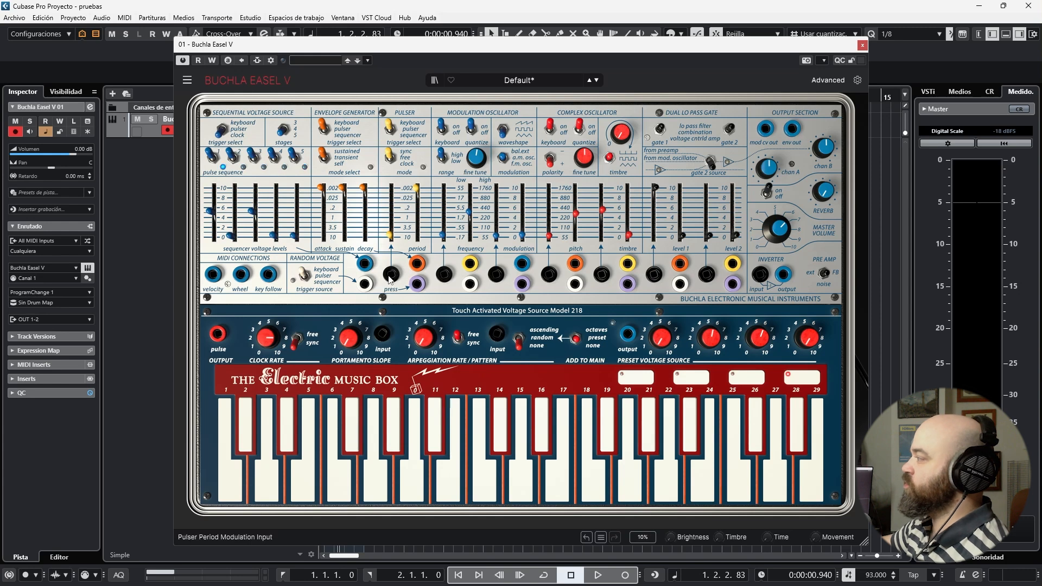
Try a cable on the pulser period modulation input and test the modulation amount sliders for pulser period and complex oscillator pitch.
drag(390, 275, 392, 276)
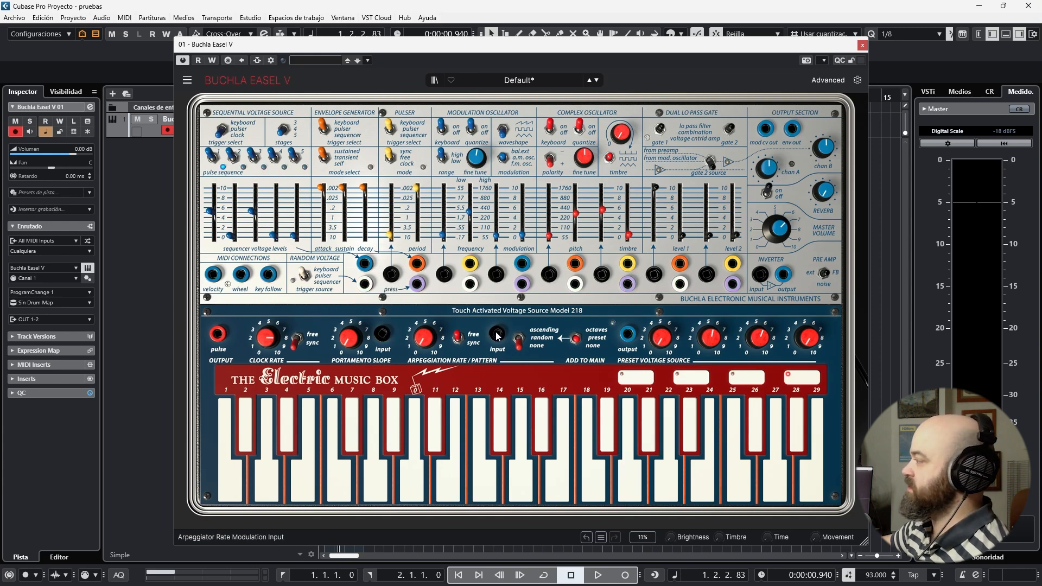
drag(391, 274, 395, 249)
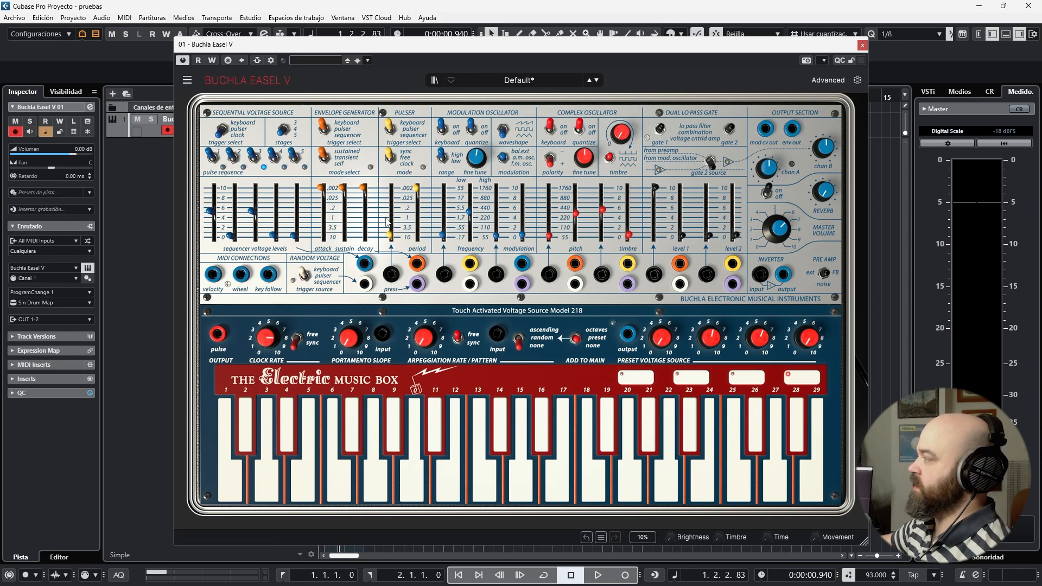
mouse_move(390, 235)
mouse_down()
mouse_move(390, 217)
mouse_move(390, 236)
mouse_up()
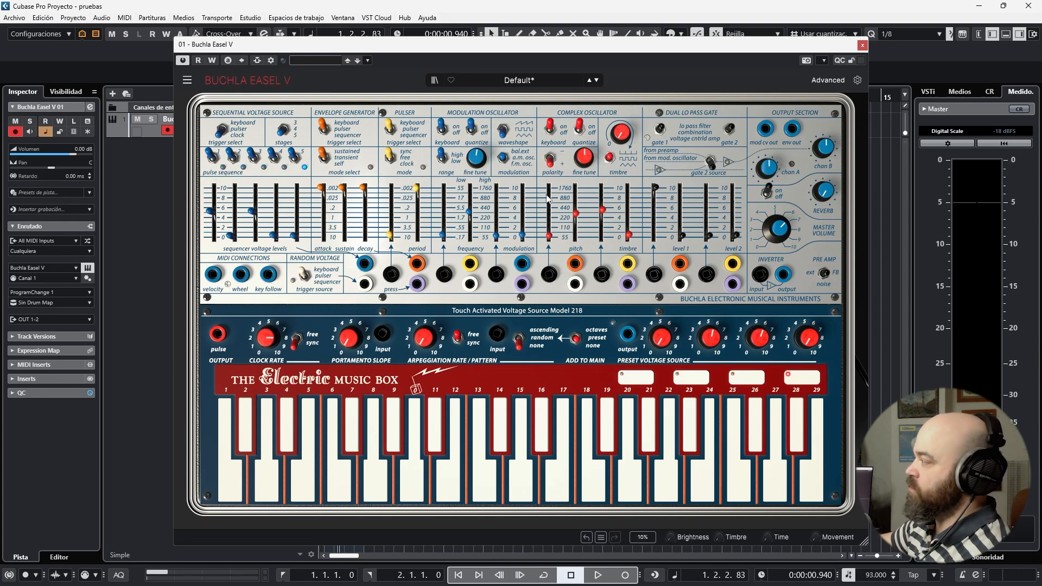
mouse_move(549, 236)
mouse_down()
mouse_move(548, 217)
mouse_move(549, 236)
mouse_up()
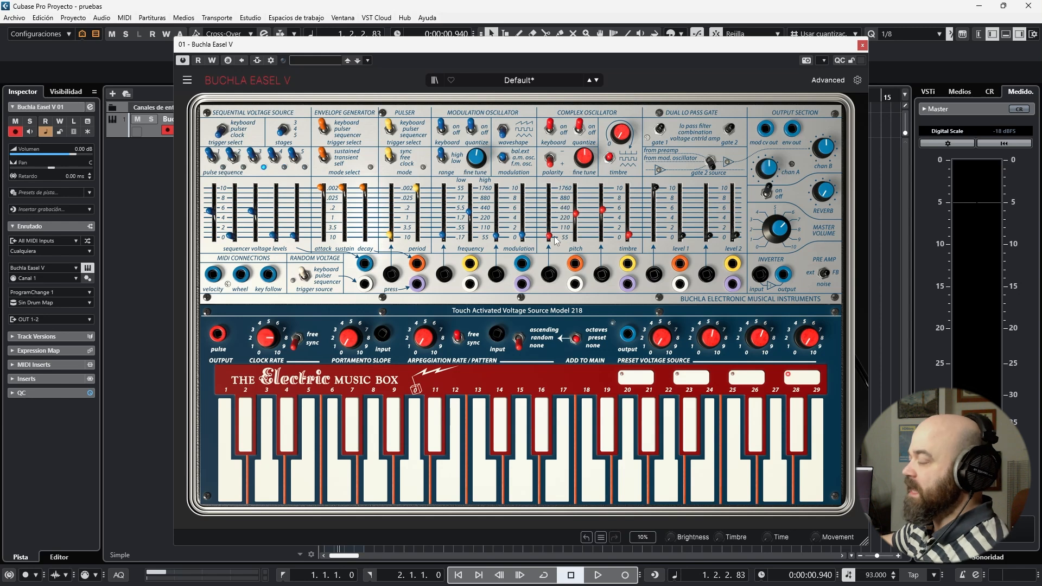
mouse_move(574, 216)
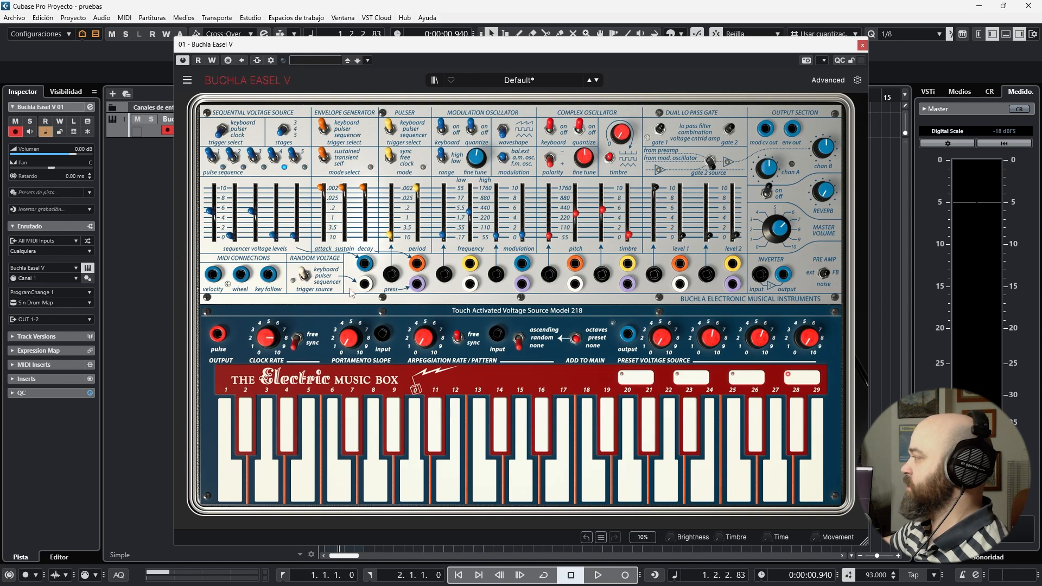
Try pulling patch cables from the random voltage, key follow and envelope follower outputs.
drag(366, 282, 388, 278)
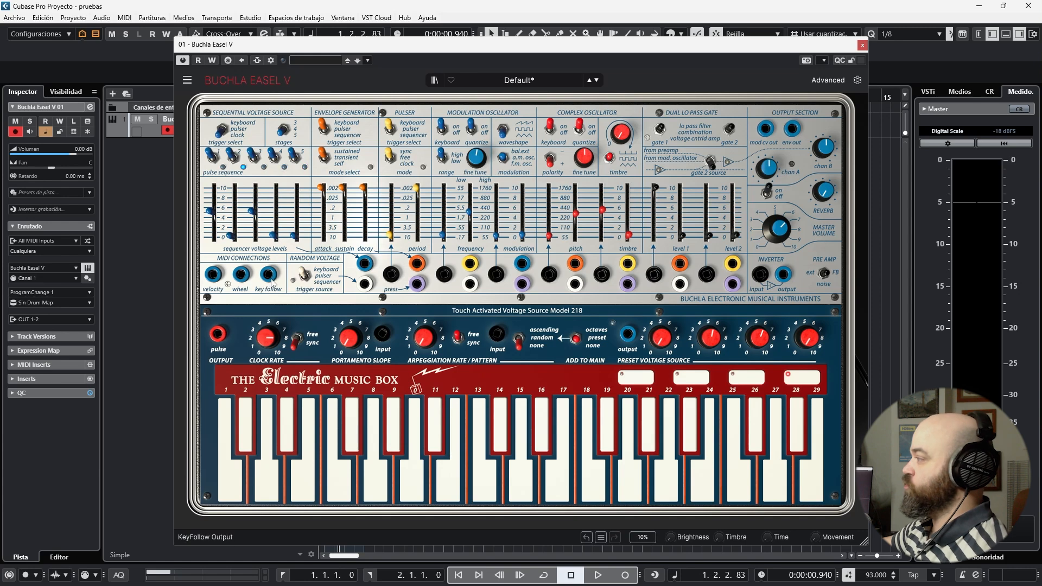
mouse_move(270, 277)
mouse_down()
mouse_move(329, 284)
mouse_move(270, 279)
mouse_up()
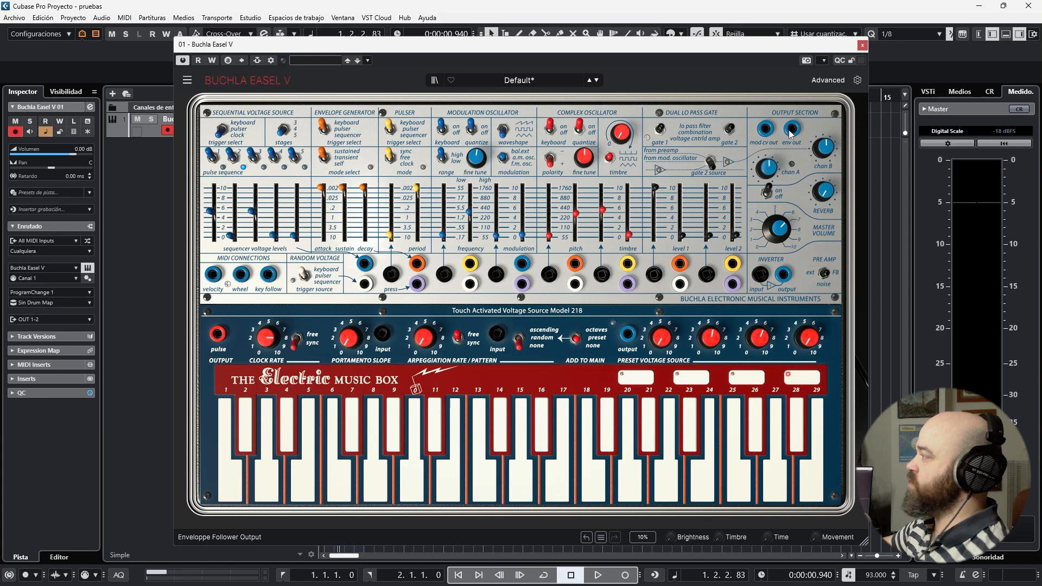
drag(791, 134, 805, 154)
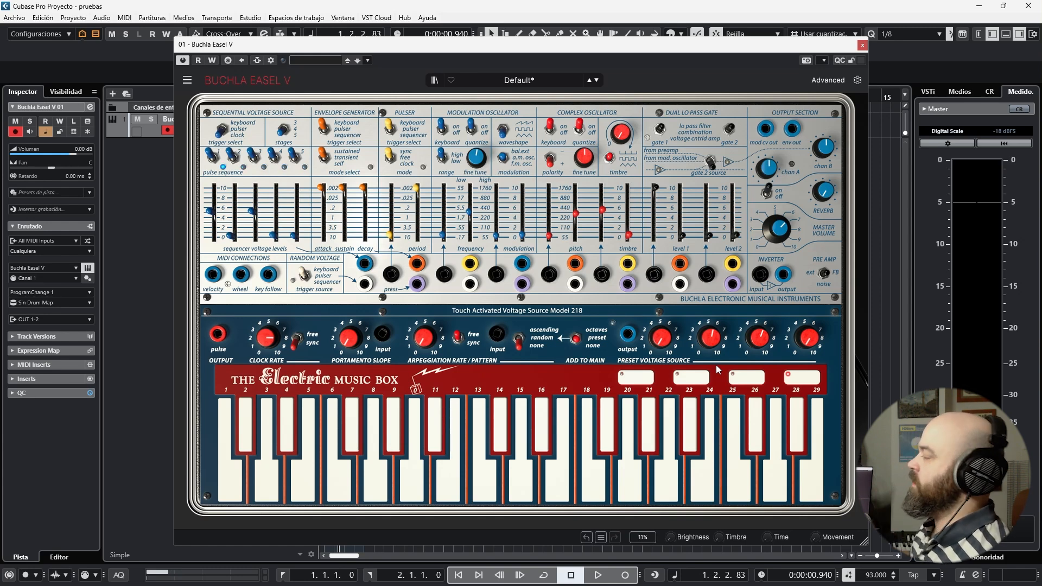
Open the Advanced modulation section to view it and close it again.
click(818, 81)
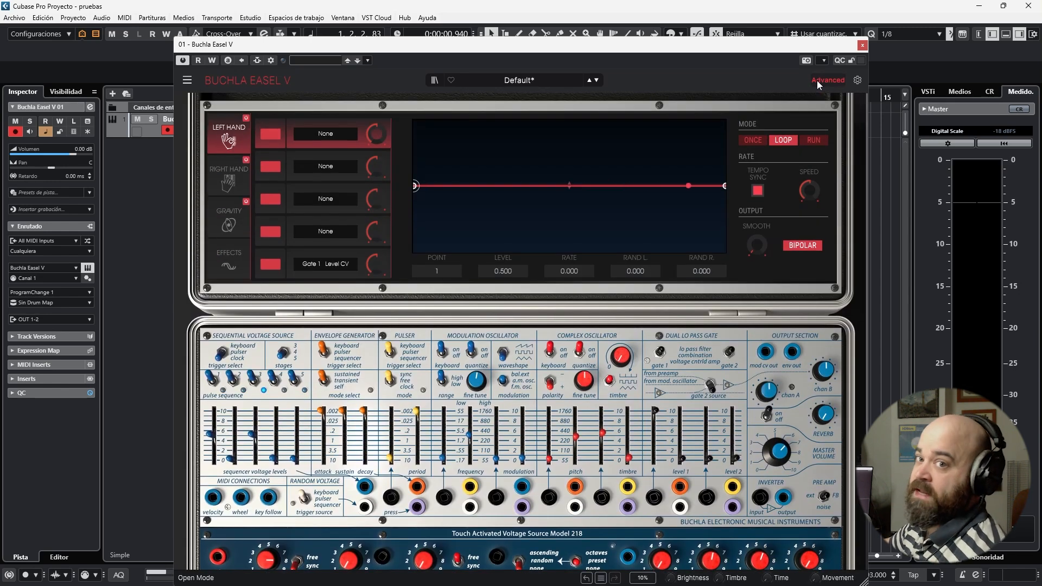
click(816, 80)
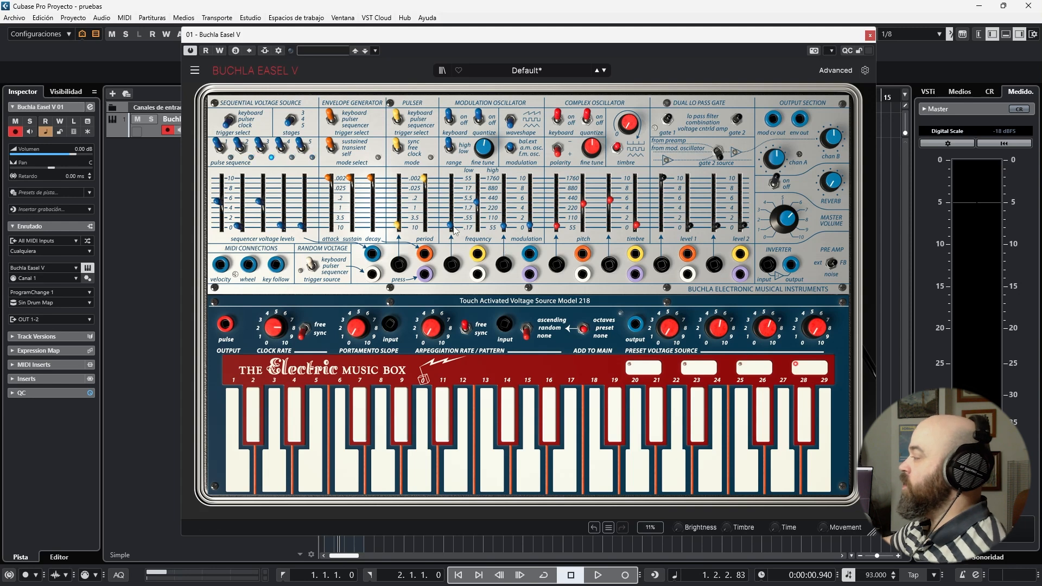
Patch a cable from the orange jack above level 1 into the black level 1 modulation input and select the first preset voltage pad.
drag(687, 258, 666, 272)
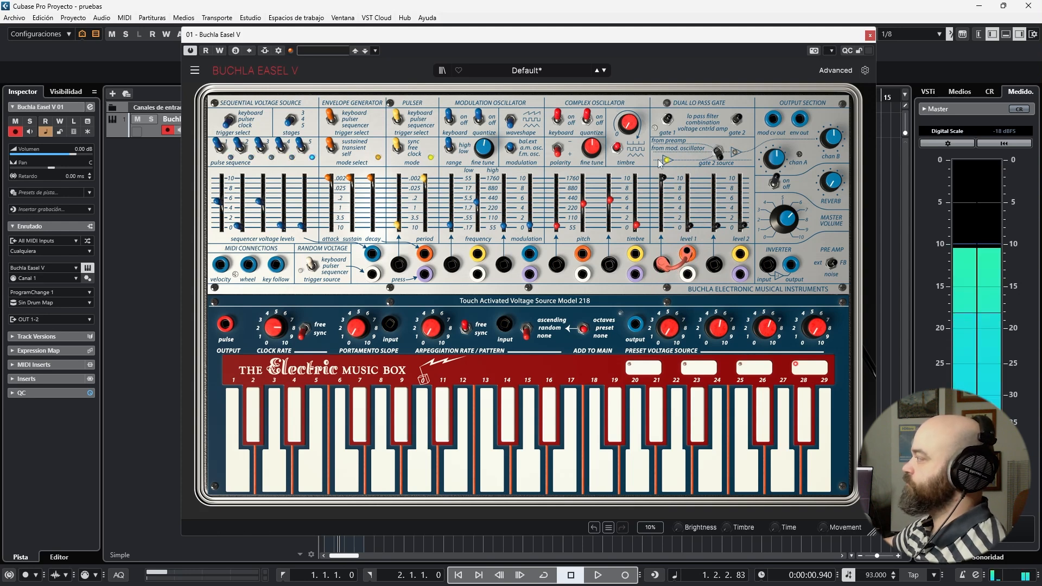
click(636, 368)
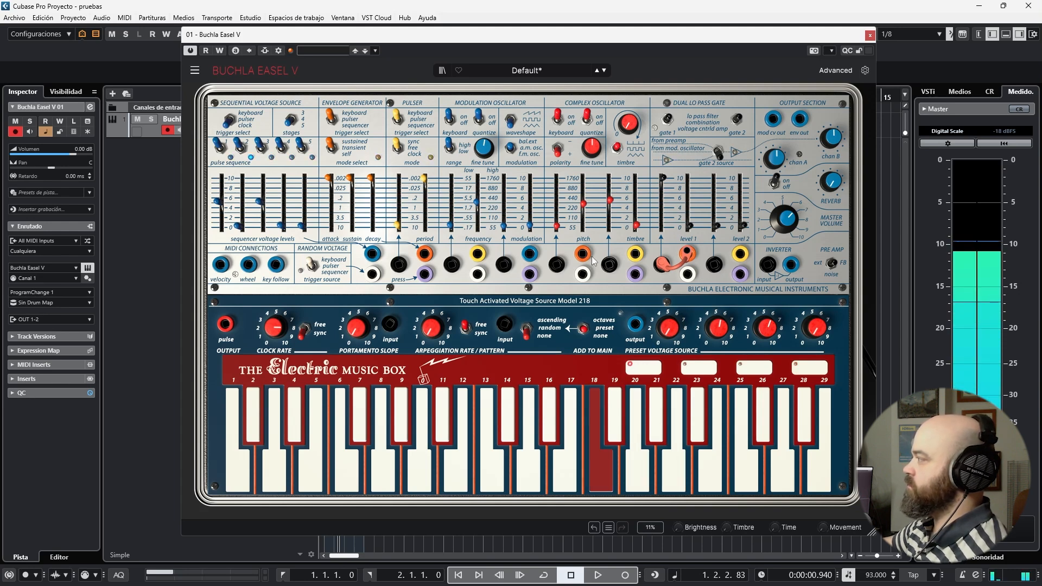
Lower the complex oscillator's pitch slider and try the envelope generator's trigger selector.
drag(584, 204, 583, 217)
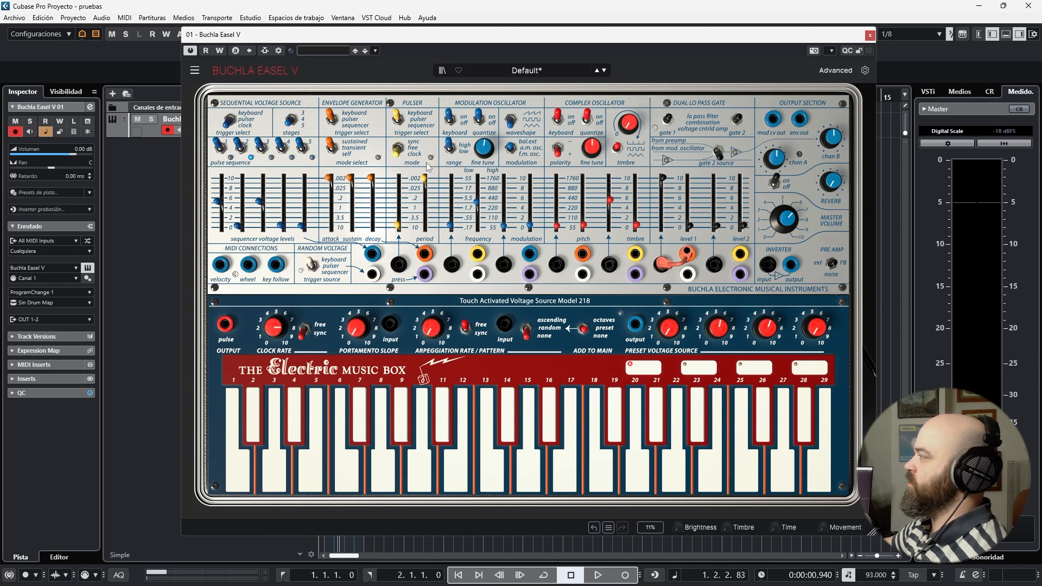
click(330, 118)
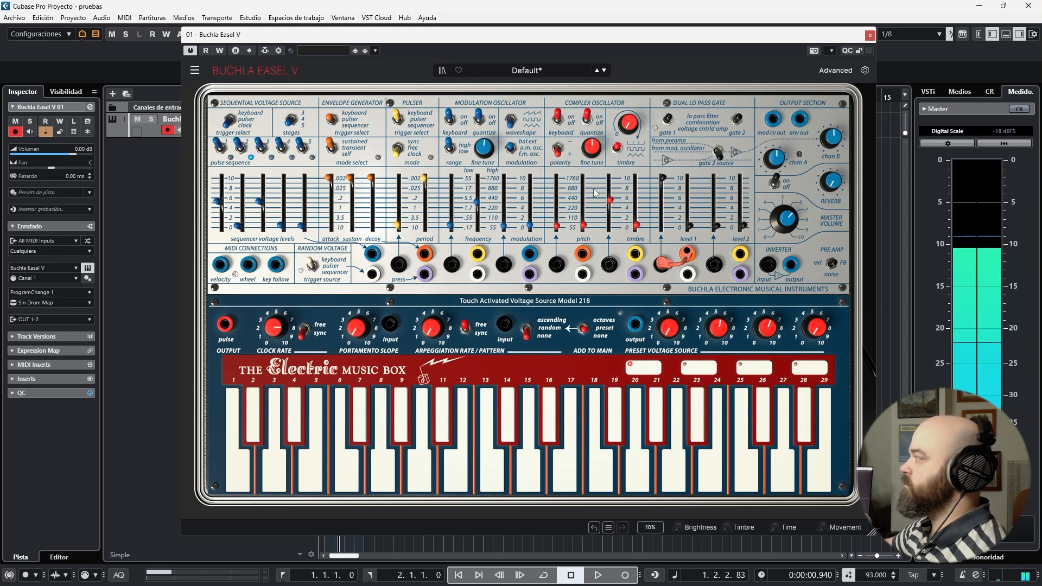
Try the pulser's period slider and lower the synced clock rate.
drag(424, 178, 425, 178)
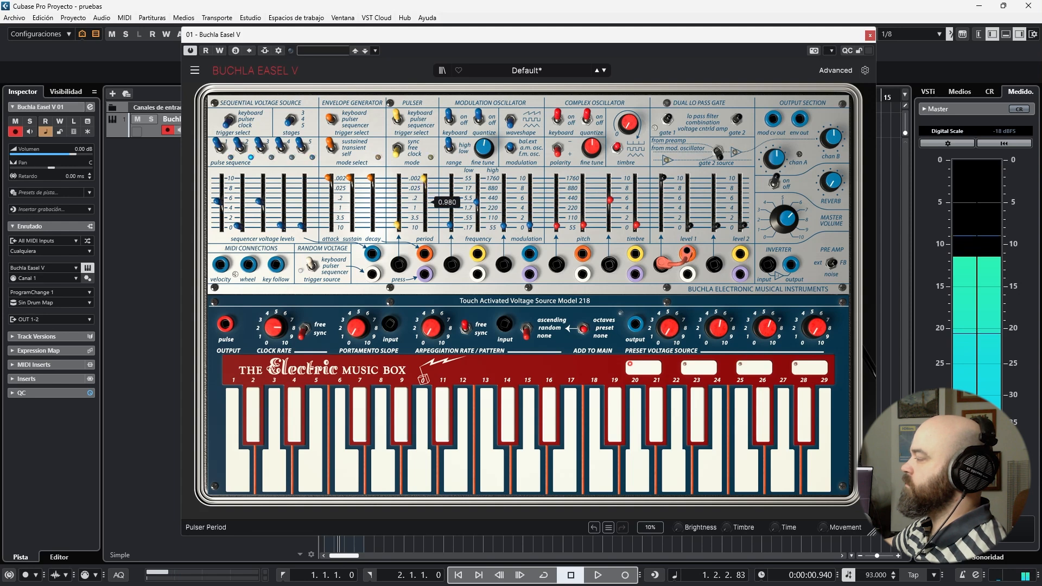
mouse_move(276, 326)
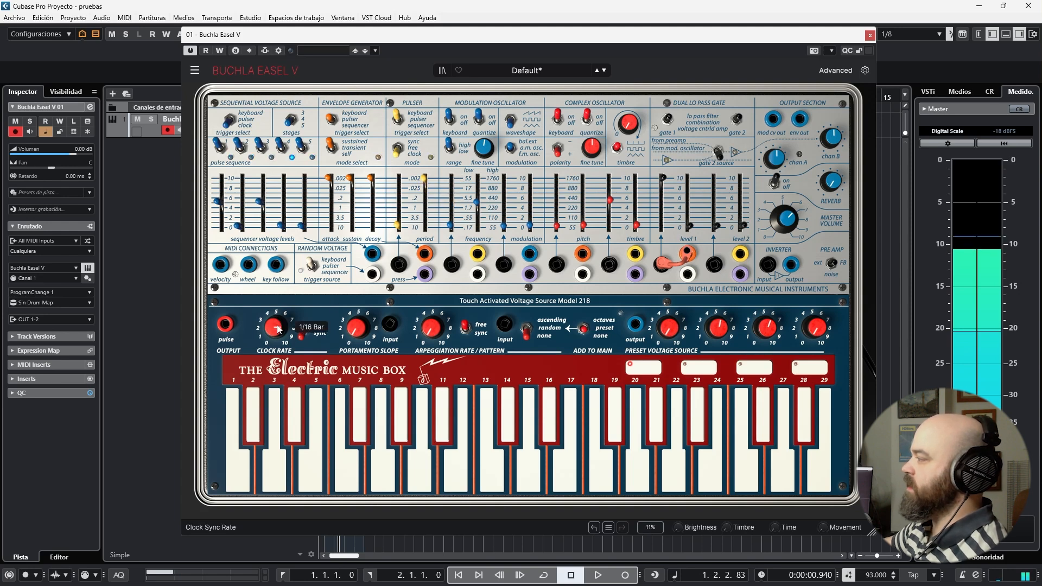
drag(277, 327, 277, 335)
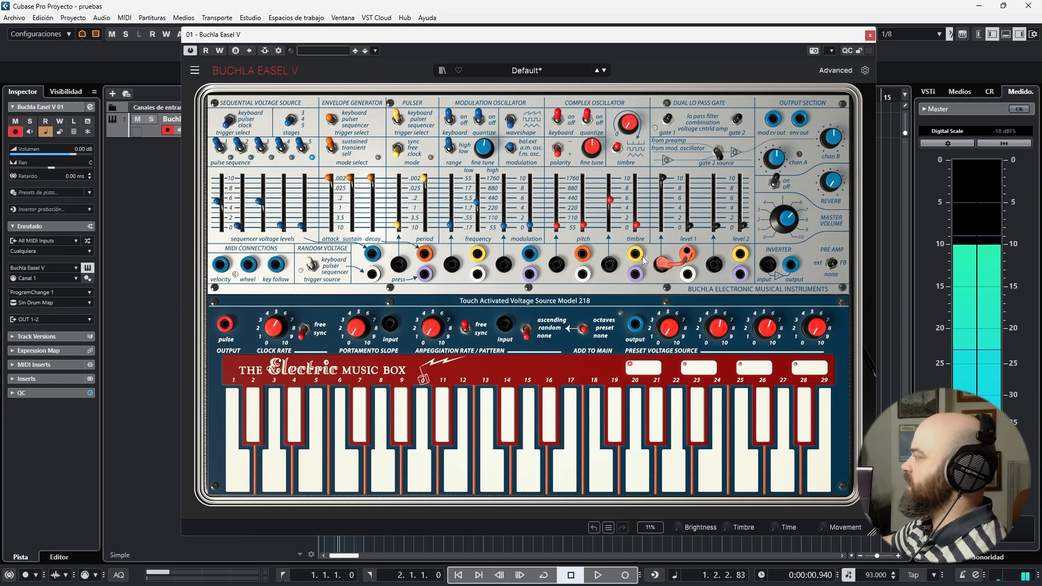
Patch the yellow jack beside the timbre input into the complex oscillator's timbre modulation input and change gate 1's mode selector.
drag(636, 254, 611, 264)
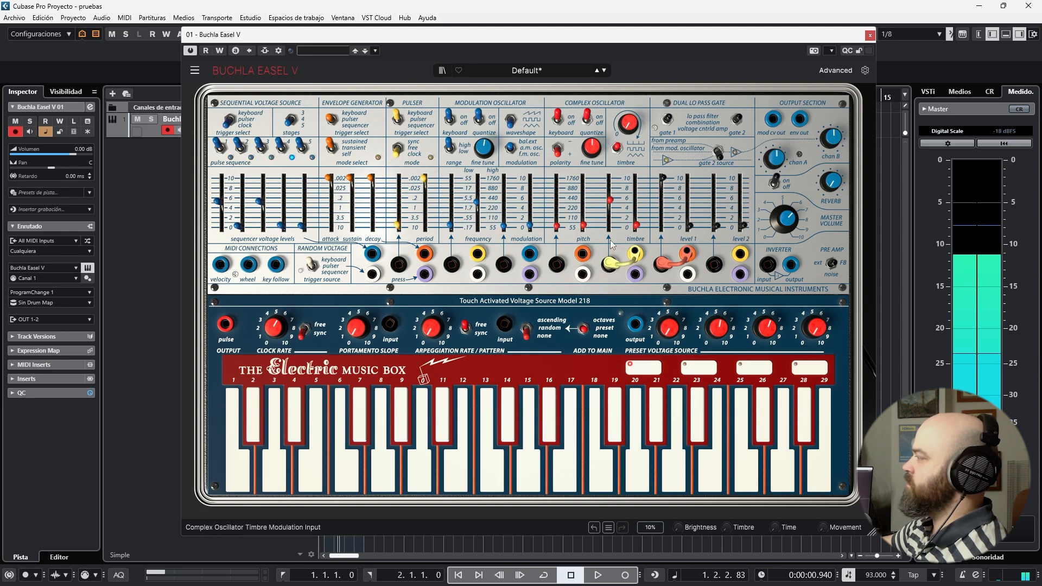
mouse_move(611, 206)
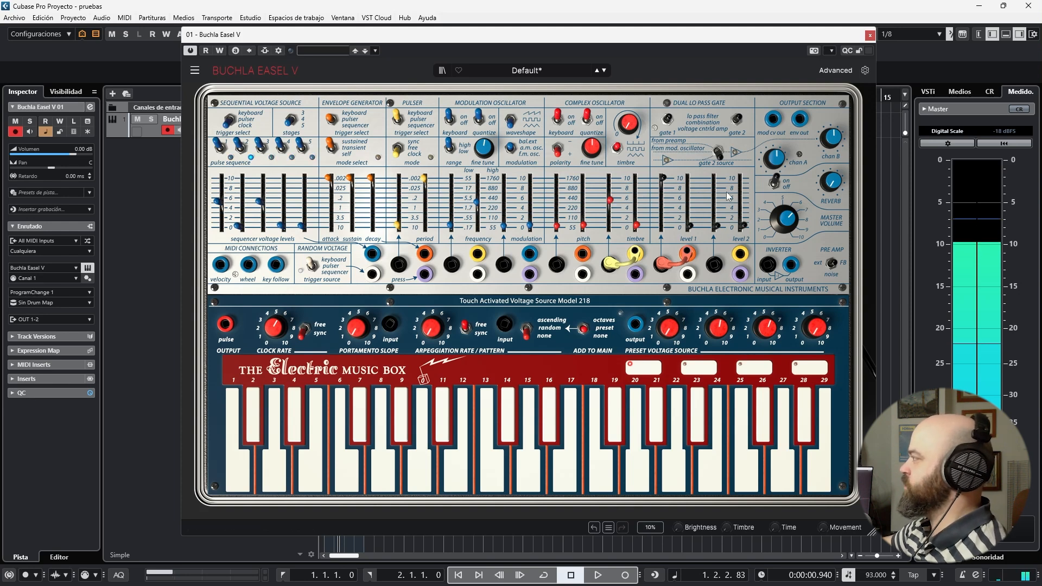
click(667, 121)
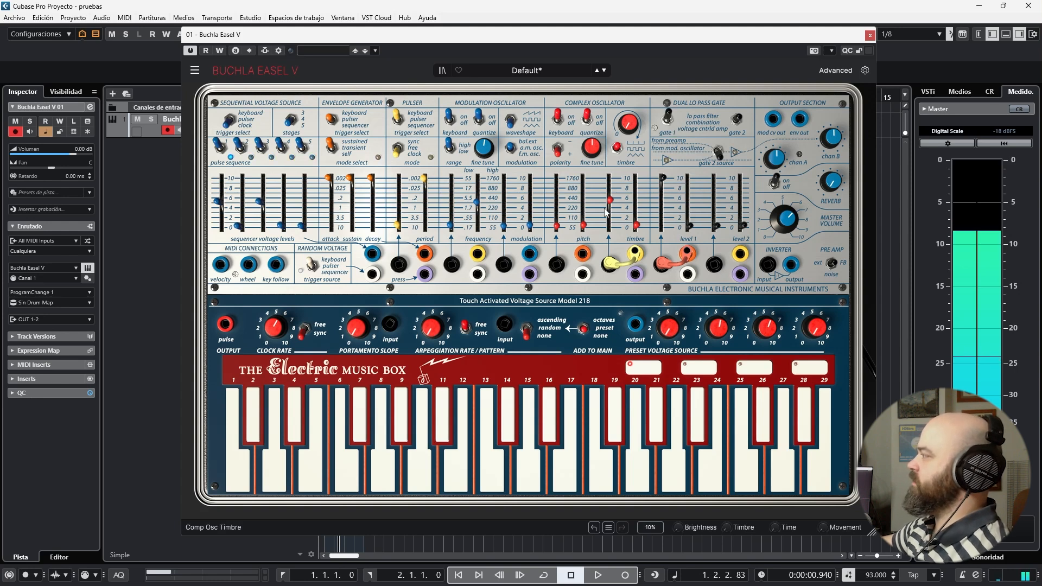
Try the envelope generator's mode selector, lower its decay slider to about .2 and check gate 1's level slider.
click(331, 148)
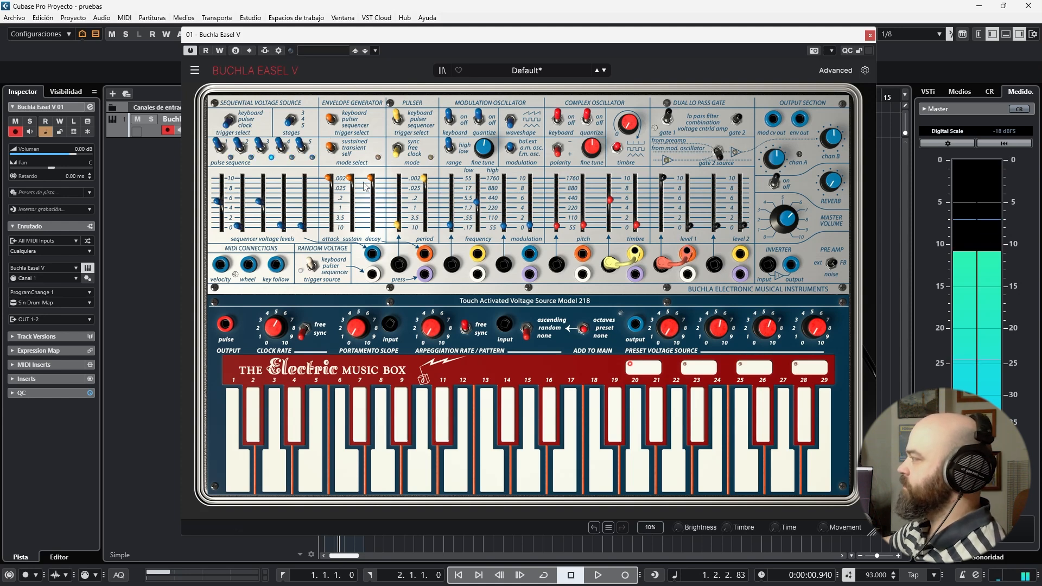
mouse_move(351, 180)
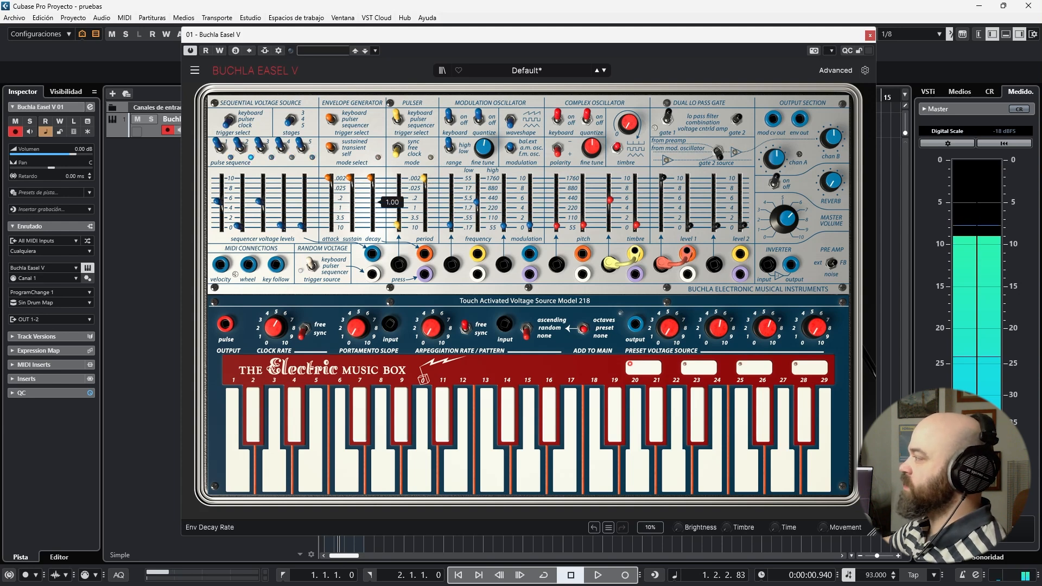
drag(371, 178, 371, 200)
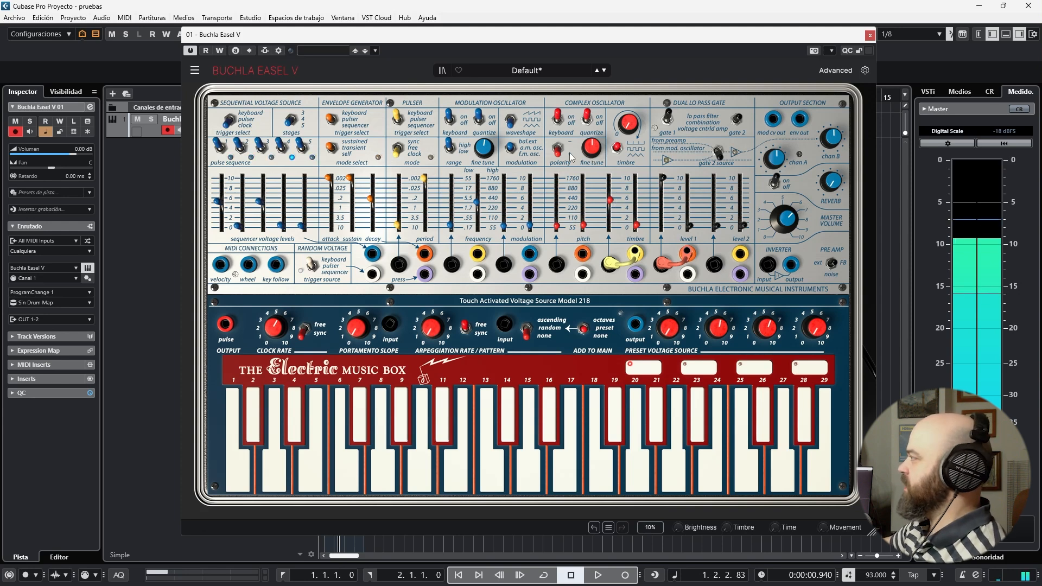
drag(662, 178, 663, 178)
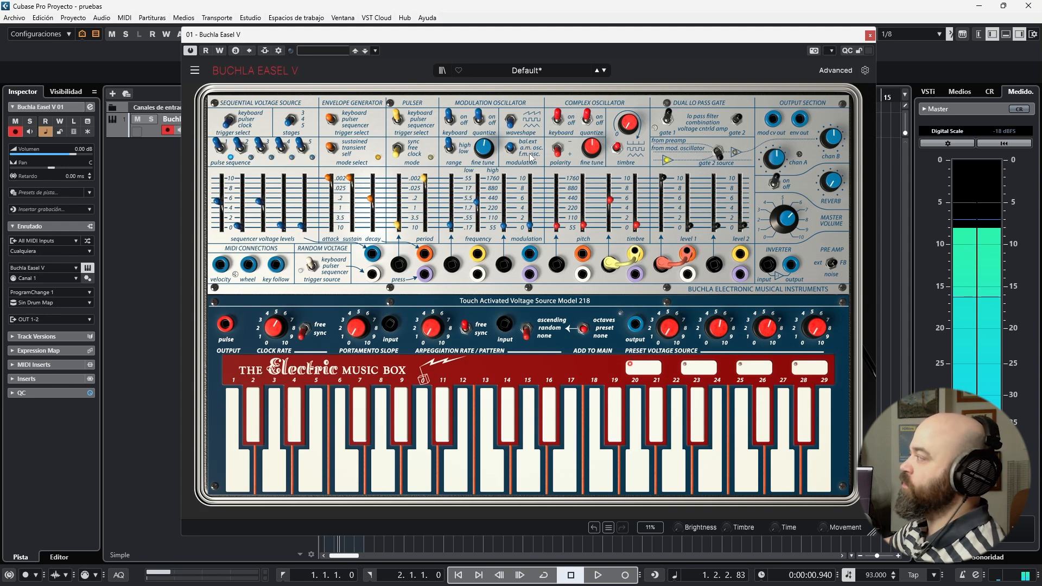
Raise the modulation oscillator's modulation amount, set its frequency to C2 and reset its fine tune to 0.00.
drag(530, 226, 476, 202)
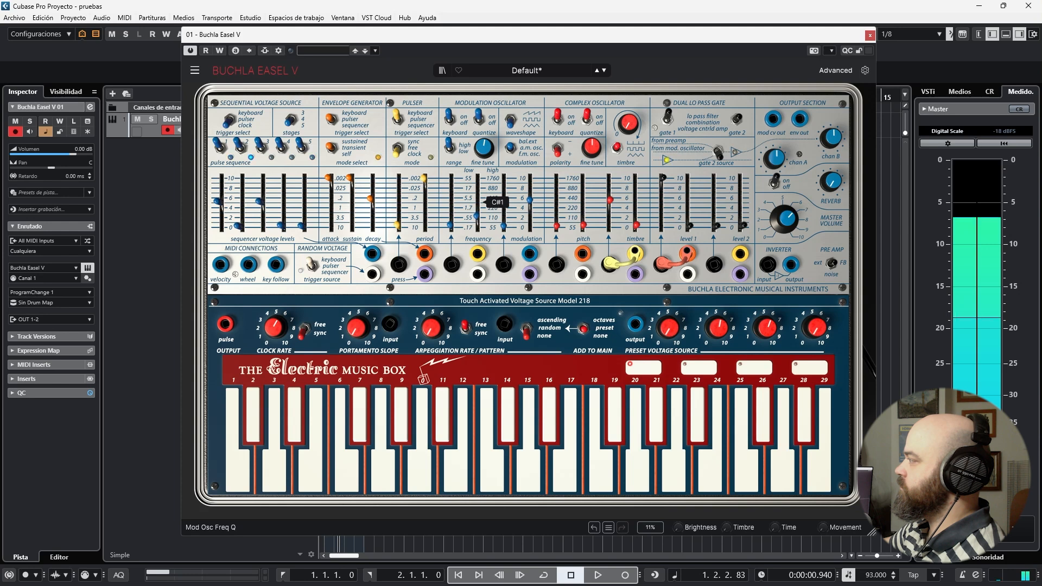
drag(476, 202, 476, 209)
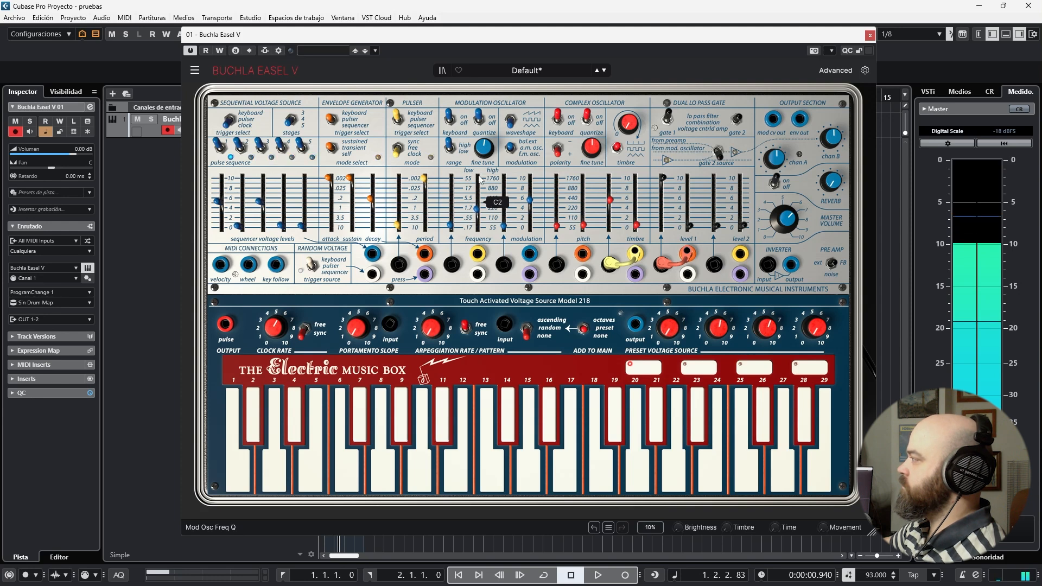
drag(484, 149, 484, 147)
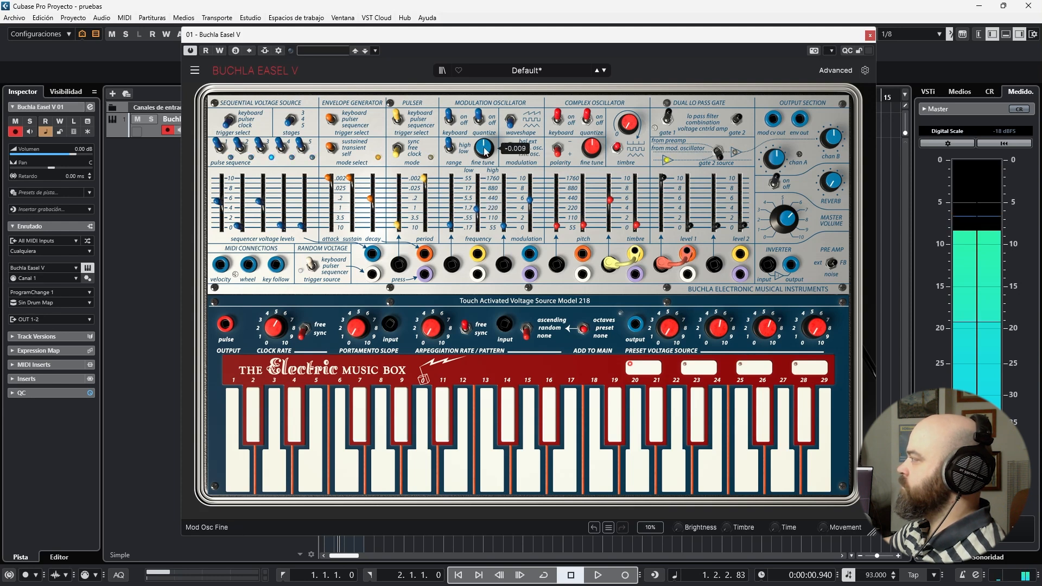
double_click(485, 152)
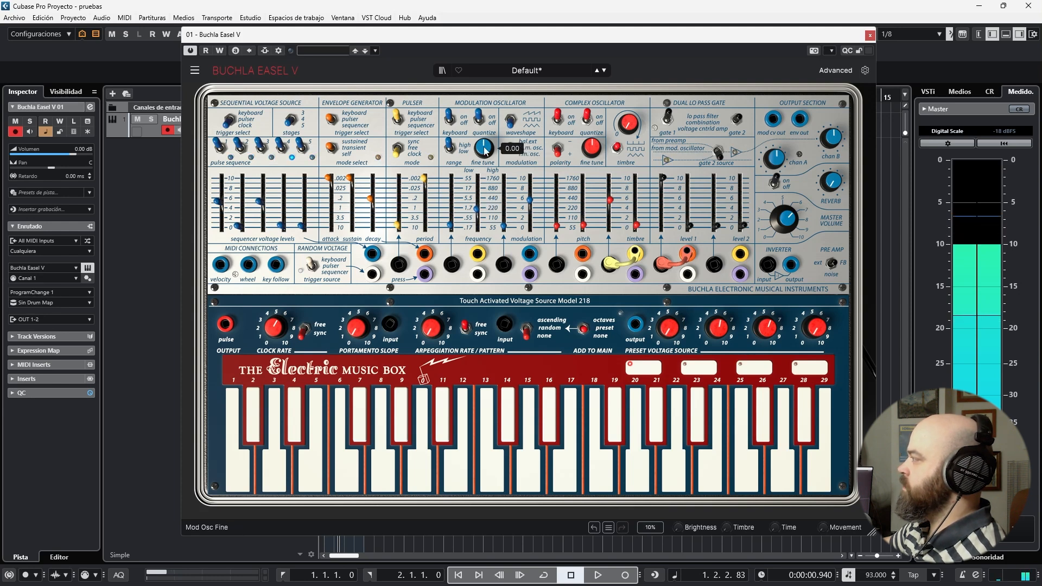
Try the modulation oscillator's waveshape selector and lower its modulation amount.
click(510, 126)
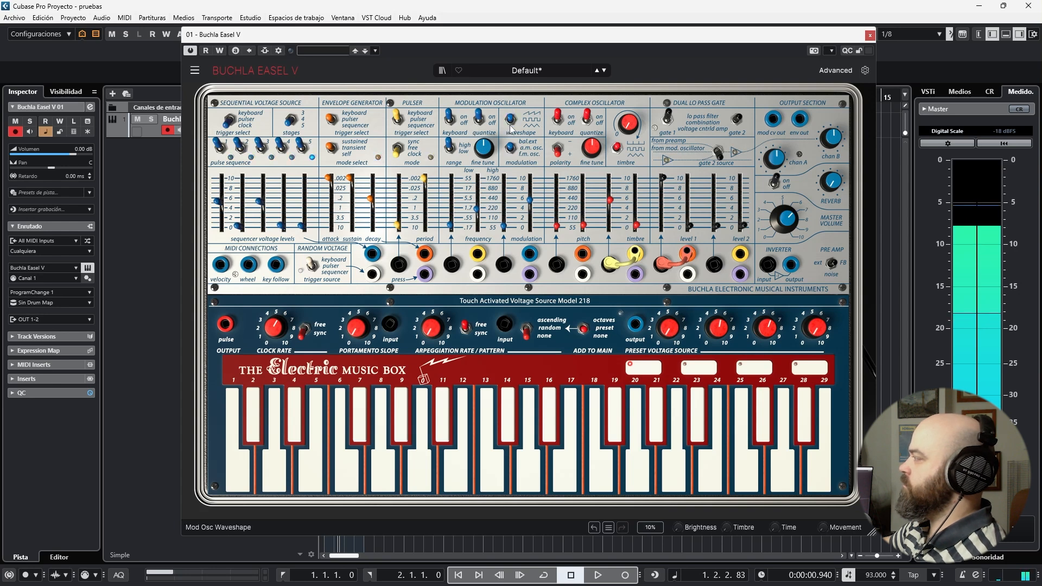
drag(530, 200, 535, 224)
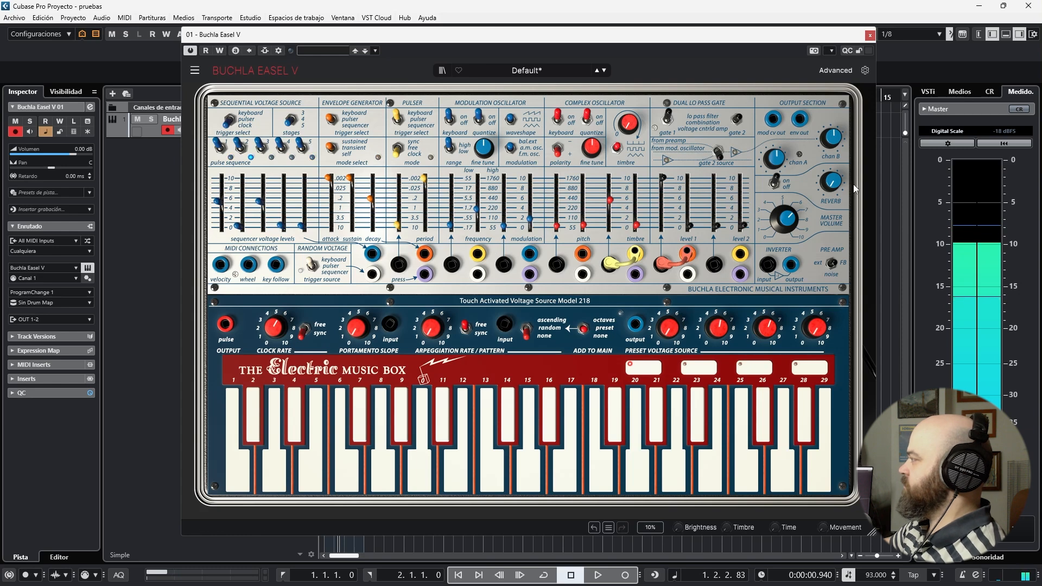
Open the Advanced effects page and load Chorus in the first effect slot with the dry/wet mix at 47.4 %.
click(819, 69)
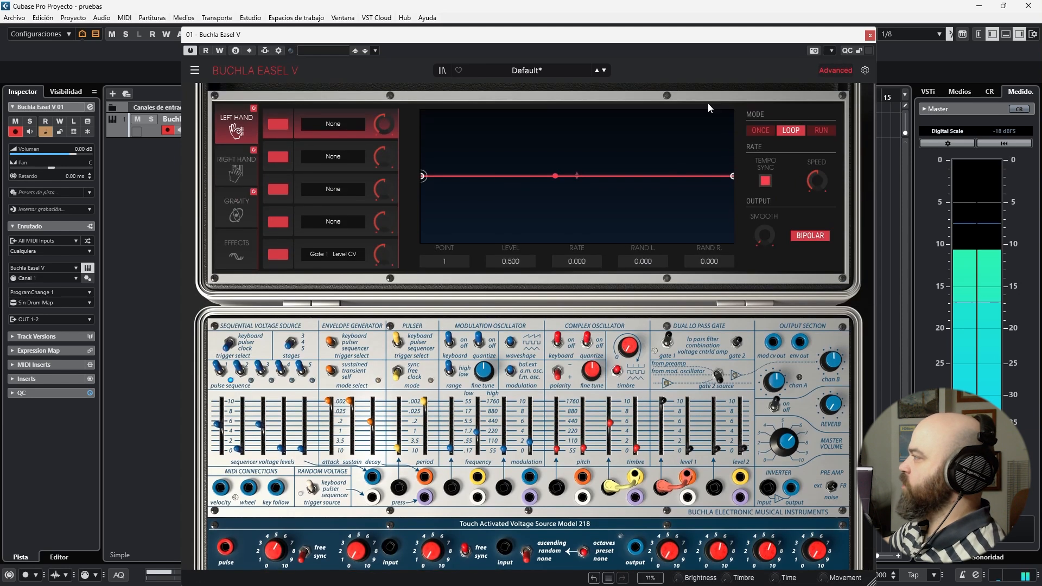
click(247, 236)
click(362, 115)
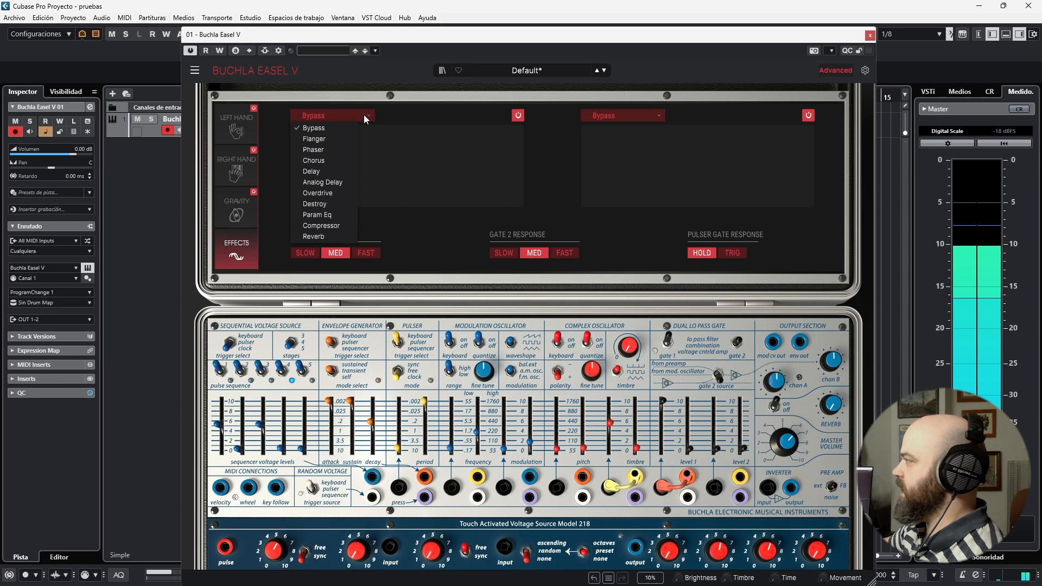
click(331, 165)
drag(506, 152, 506, 170)
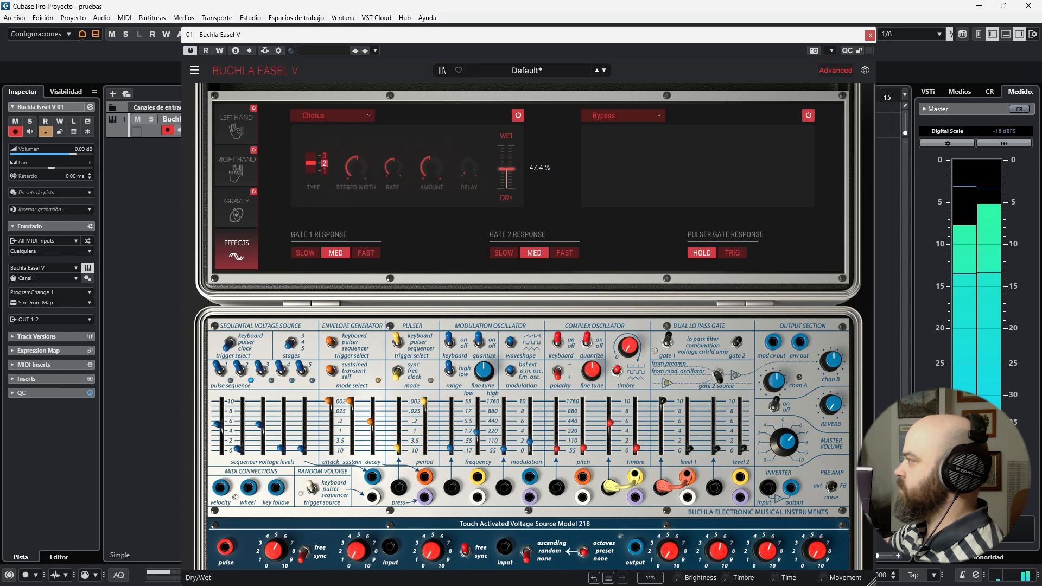
Replace the chorus with Delay, adjust its synced time, feedback and dry/wet mix, and switch the first effect off.
click(344, 115)
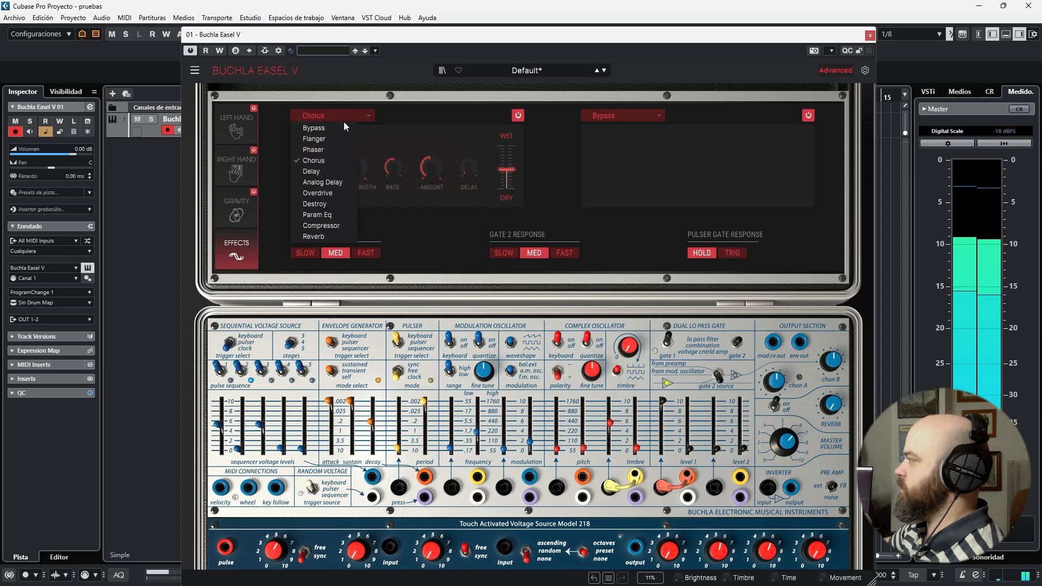
click(322, 167)
drag(374, 172, 374, 156)
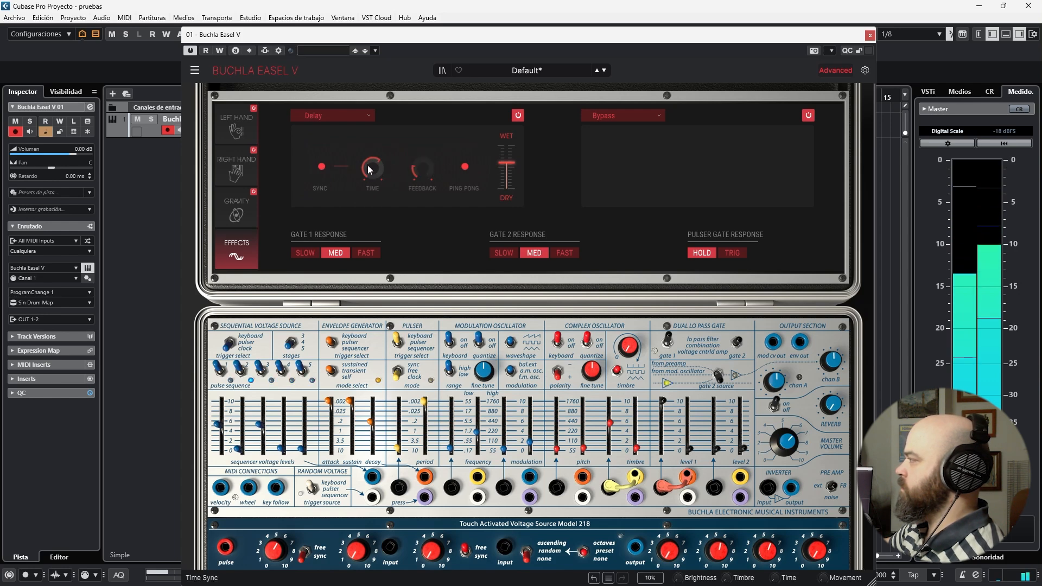
drag(507, 167, 506, 172)
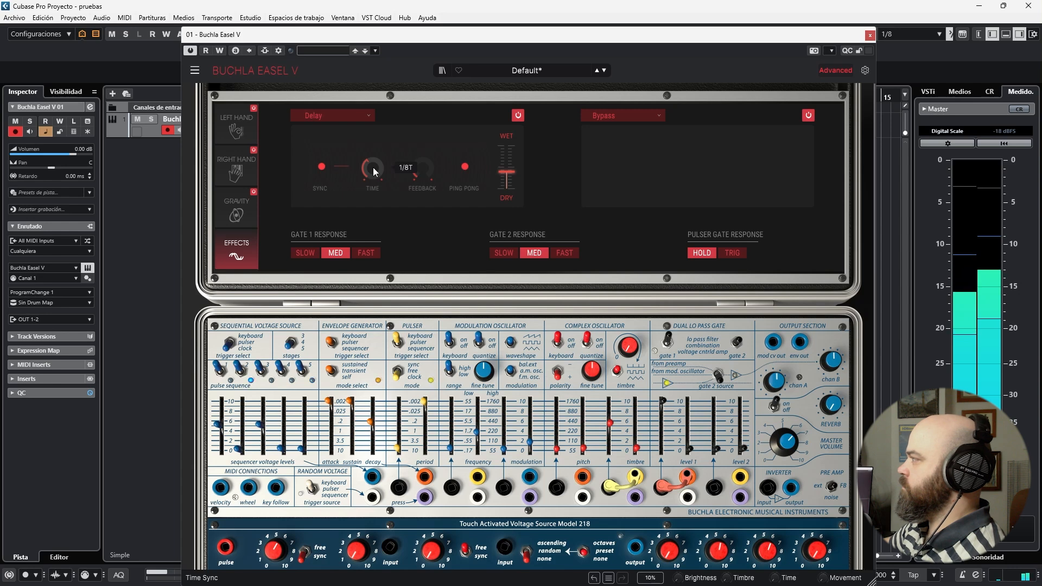
drag(372, 168, 373, 164)
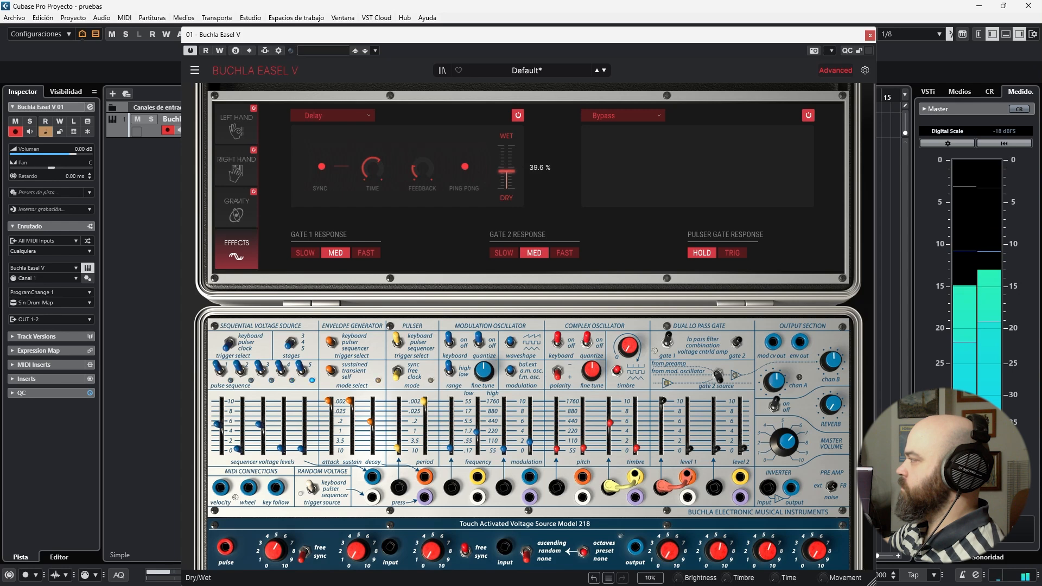
mouse_move(507, 171)
mouse_down()
mouse_move(507, 159)
mouse_move(507, 169)
mouse_up()
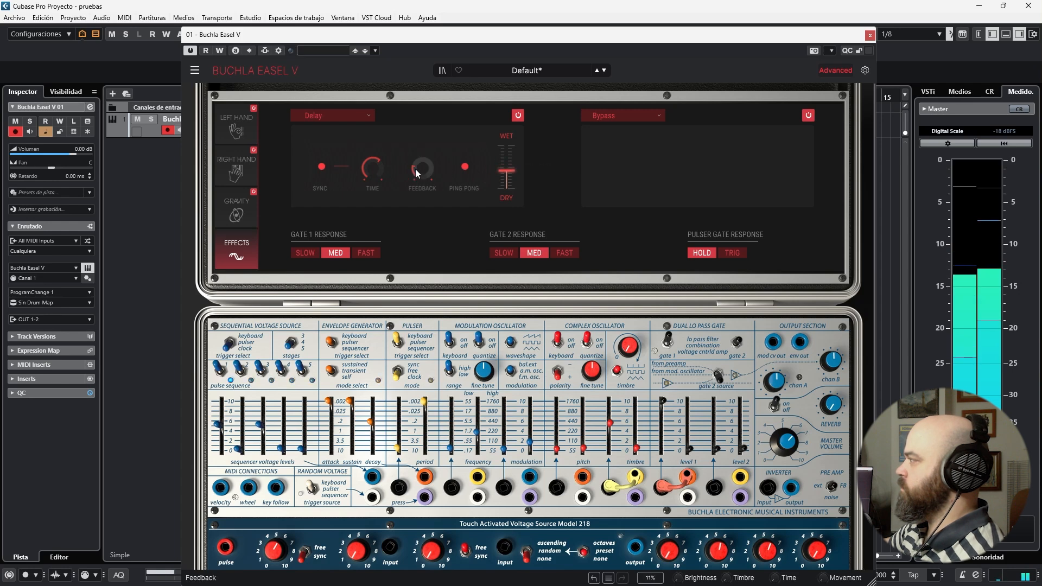
drag(422, 169, 423, 171)
drag(511, 174, 511, 177)
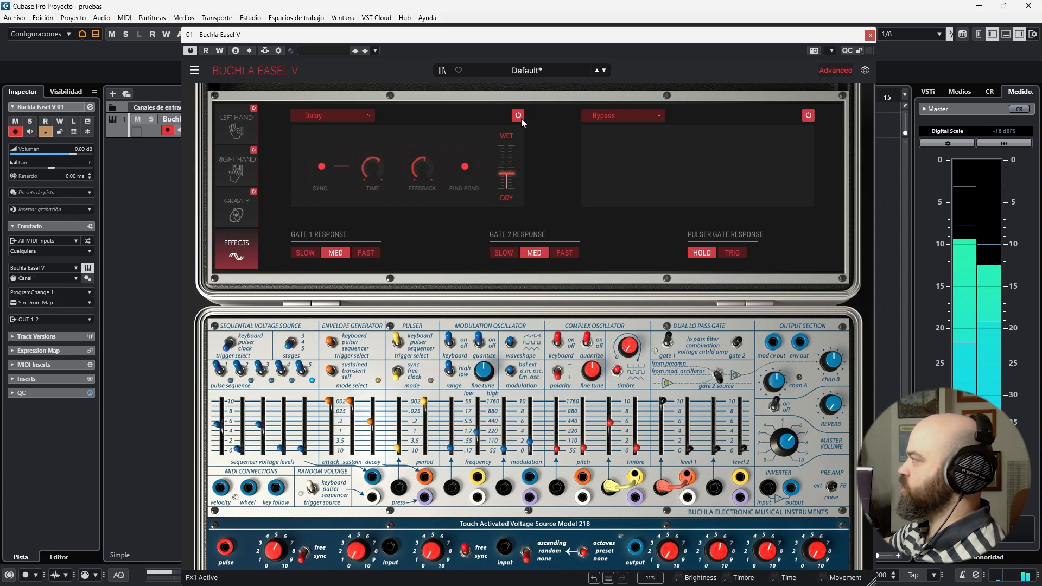
Patch the blue jack beside the pitch input into the complex oscillator's pitch modulation input and raise the pitch modulation slider.
drag(535, 34, 530, 11)
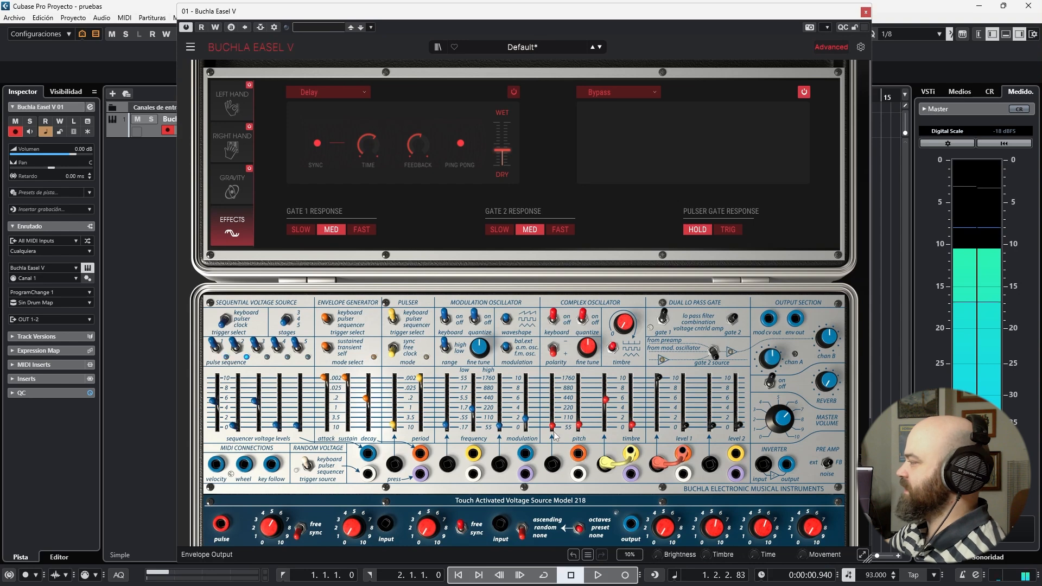
drag(526, 454, 552, 464)
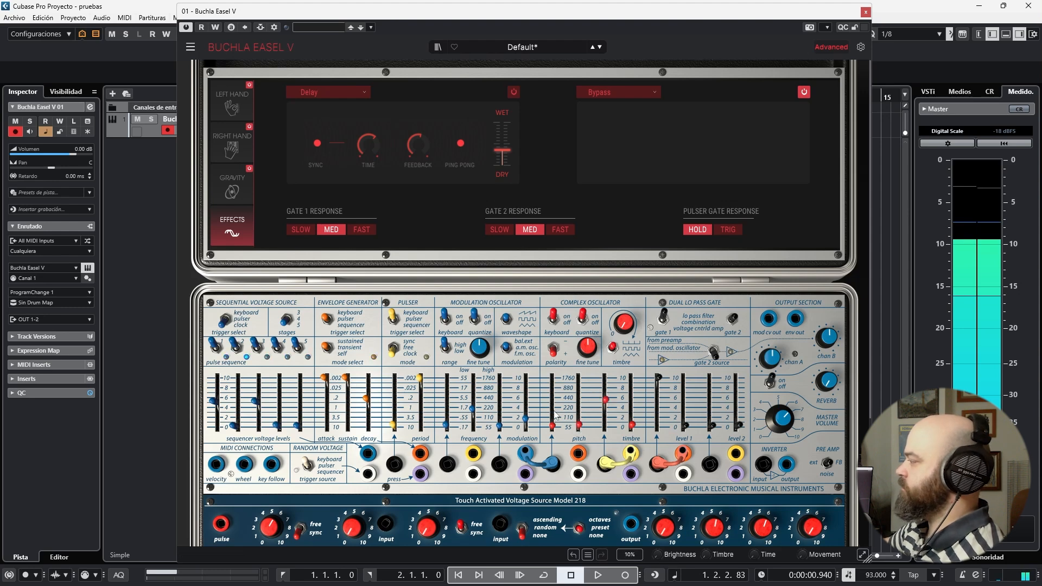
drag(552, 426, 552, 396)
Raise the sequencer's second voltage level to about 2 and its fourth to about 8, lift the fifth, and increase the clock rate.
drag(277, 426, 276, 385)
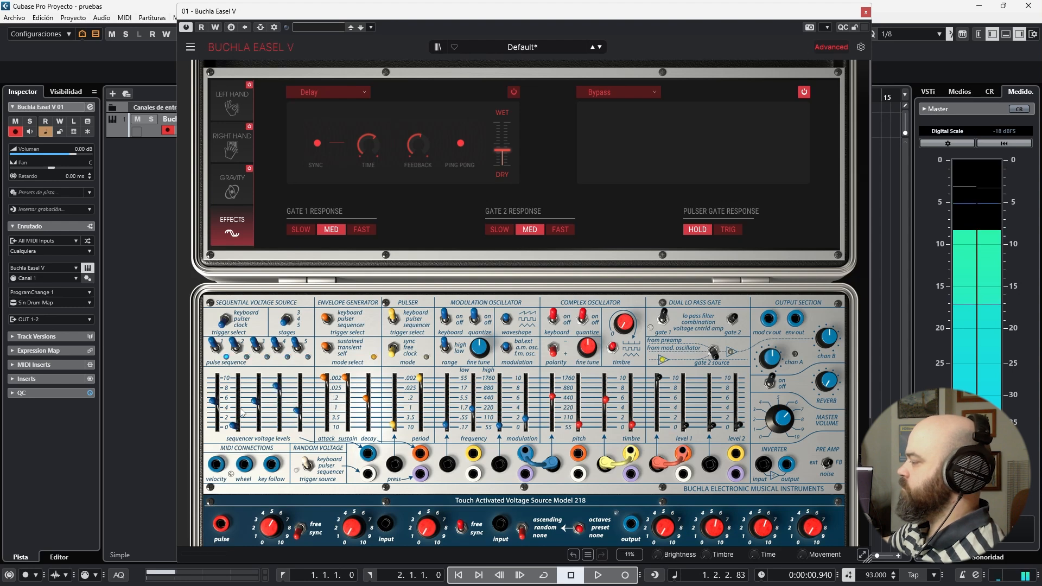
drag(234, 426, 234, 415)
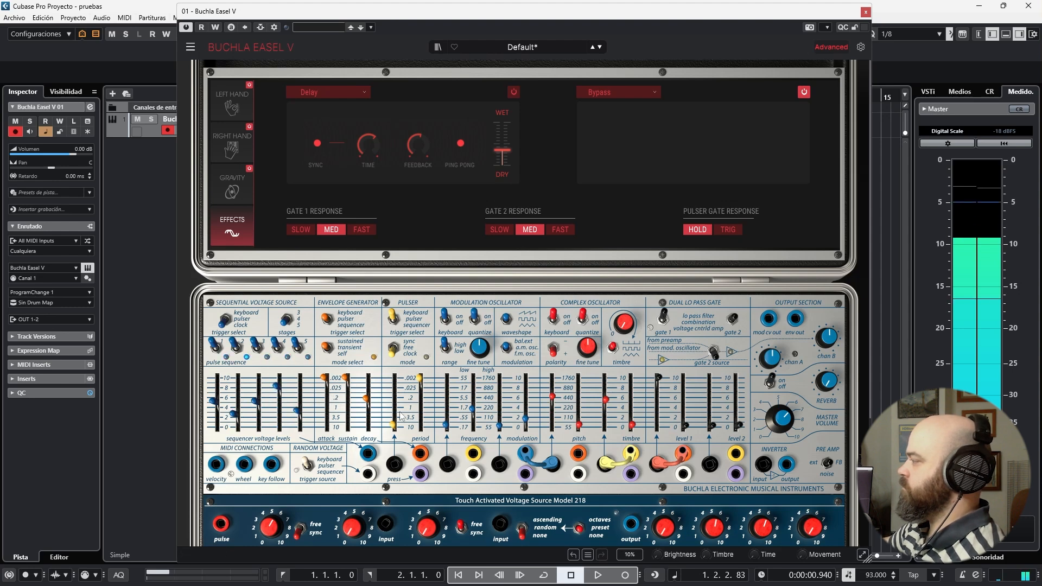
drag(421, 383, 421, 383)
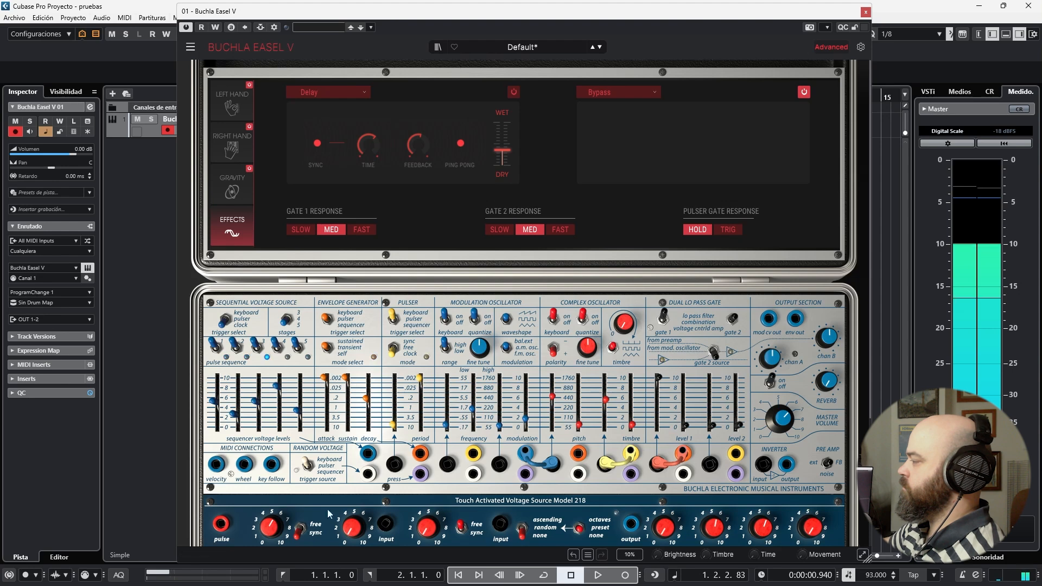
drag(274, 527, 274, 530)
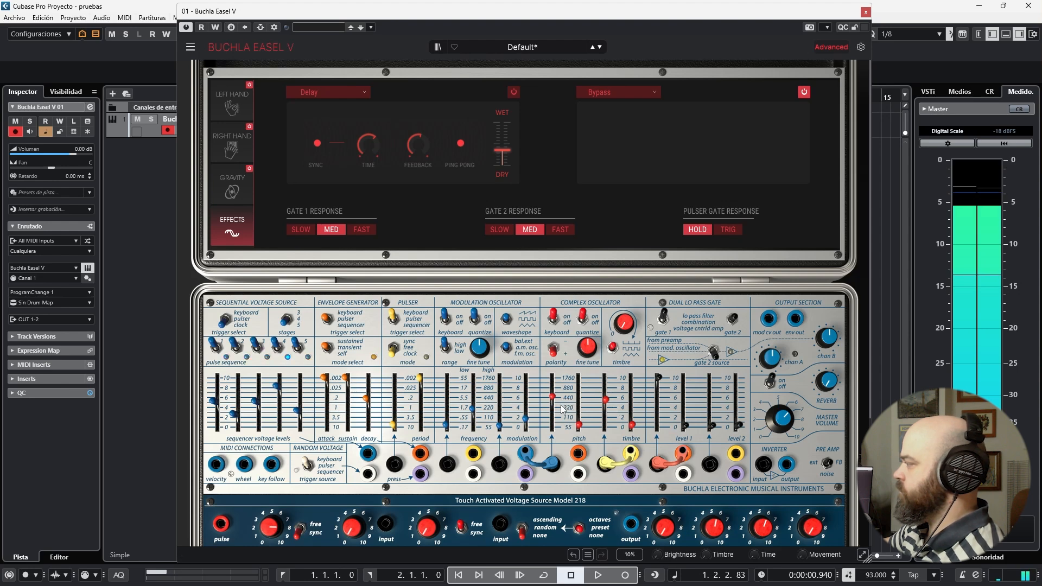
Lower the complex oscillator's pitch modulation amount and gate 1's level modulation slider, and close the Advanced section.
drag(551, 397, 552, 405)
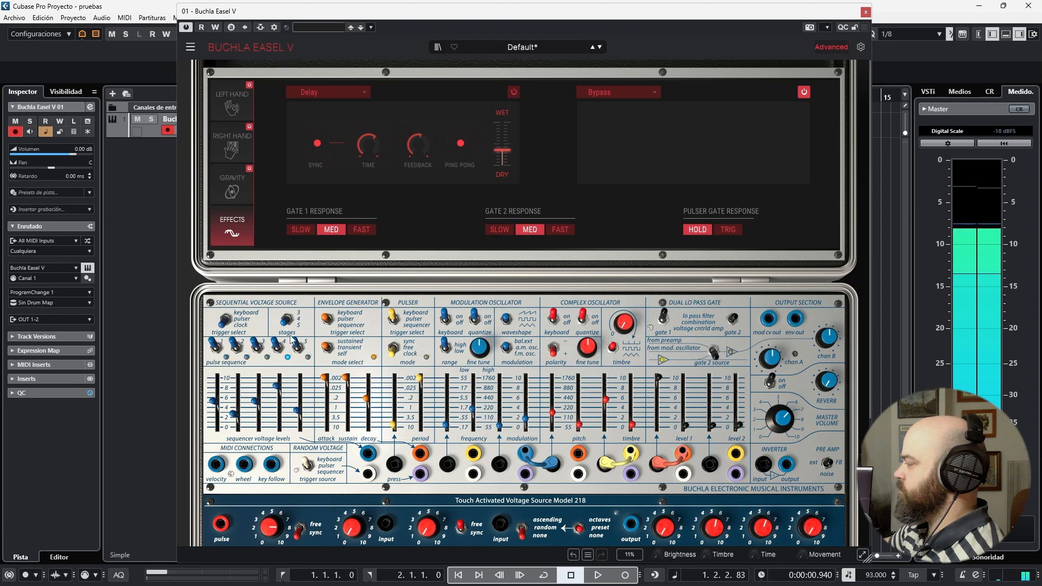
drag(659, 377, 660, 377)
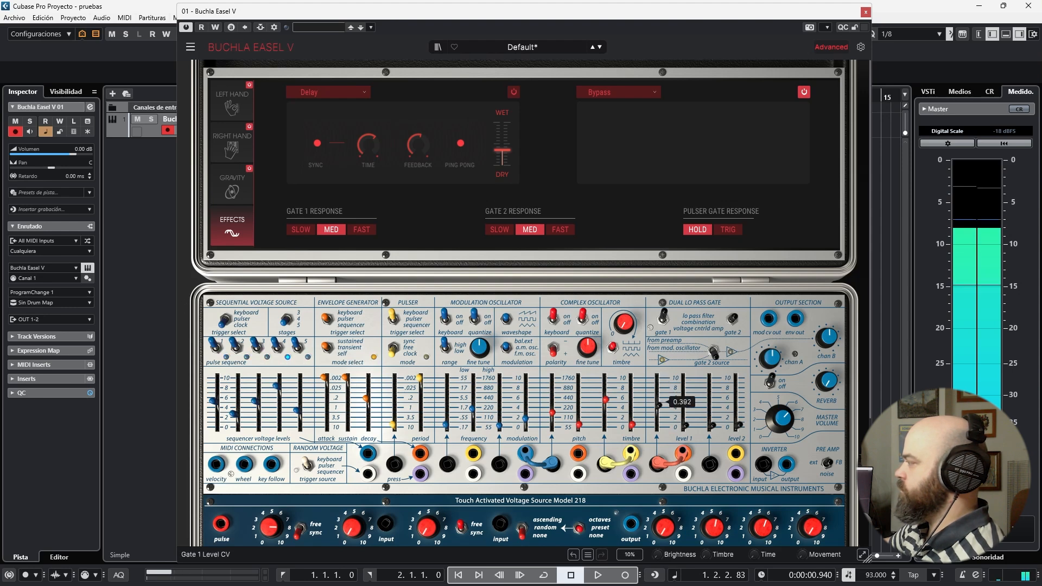
drag(659, 406, 659, 409)
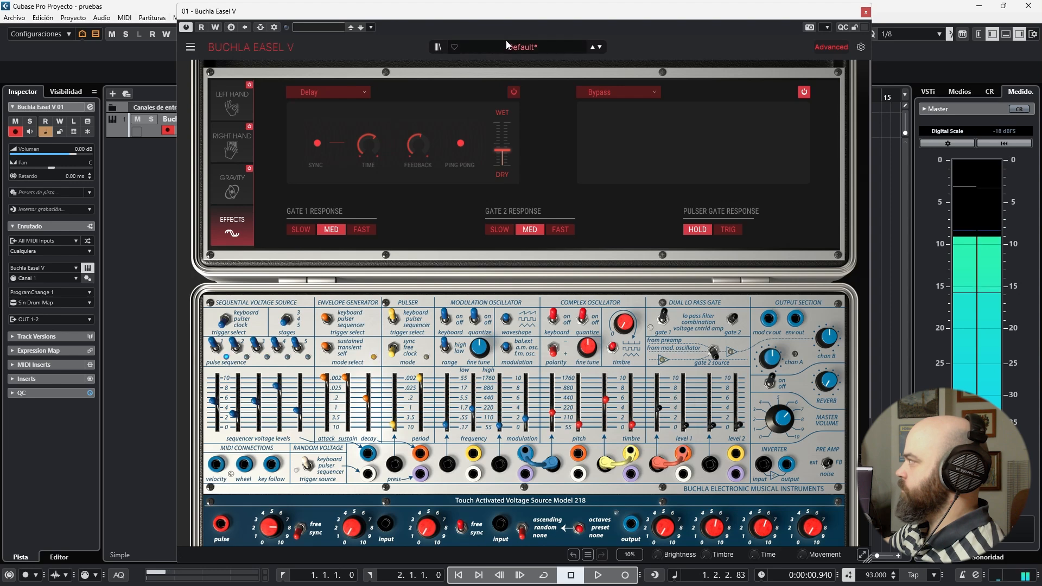
click(830, 47)
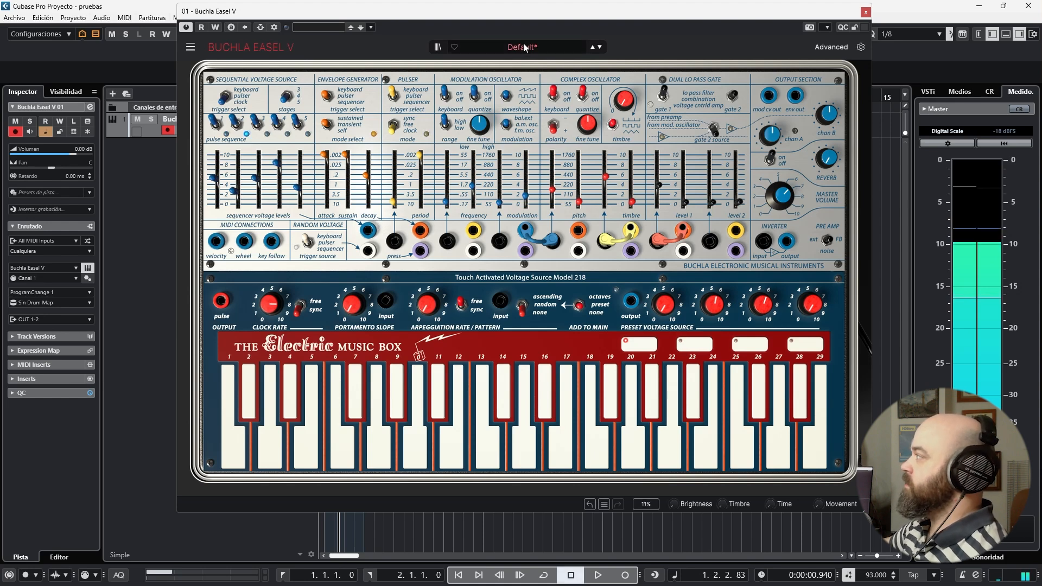
Unplug the timbre and gate 1 modulation cables and reload the Default preset from the Template category.
click(603, 239)
click(656, 239)
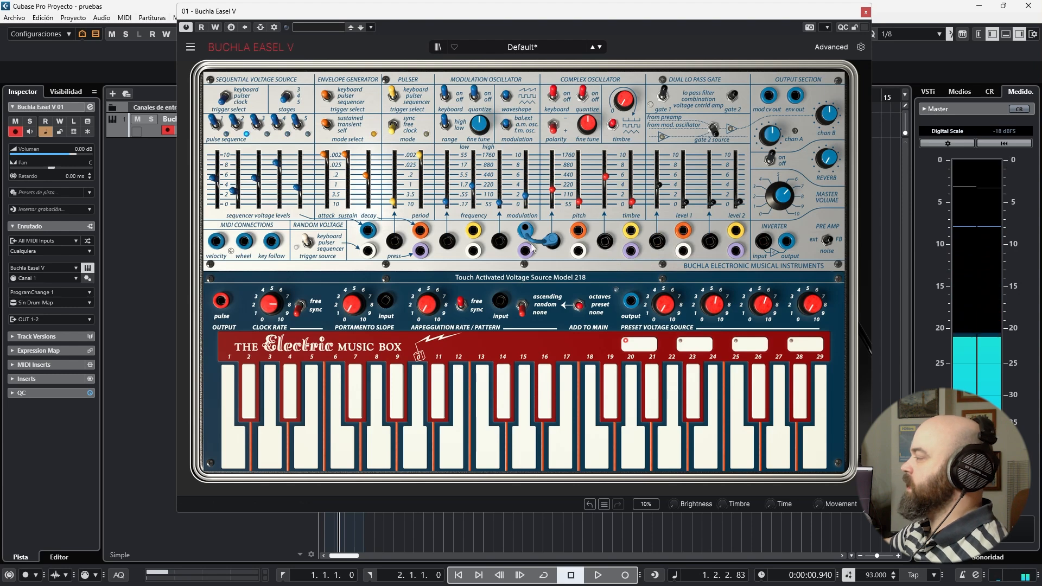
click(522, 47)
click(544, 66)
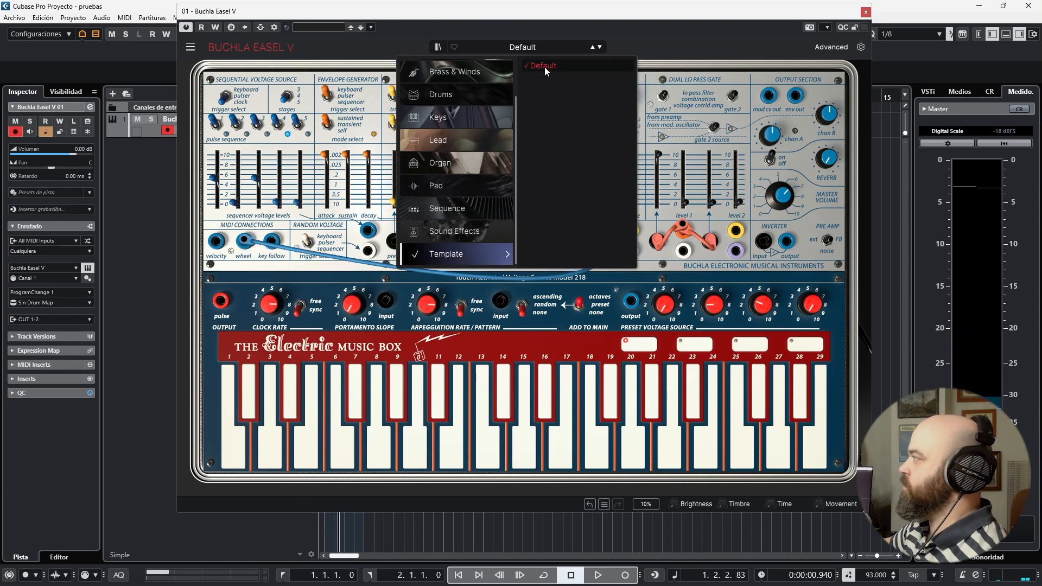
Remove the template's cables from the gate 1, gate 2 and timbre inputs, and move the plug-in window down to expose its title bar.
click(657, 239)
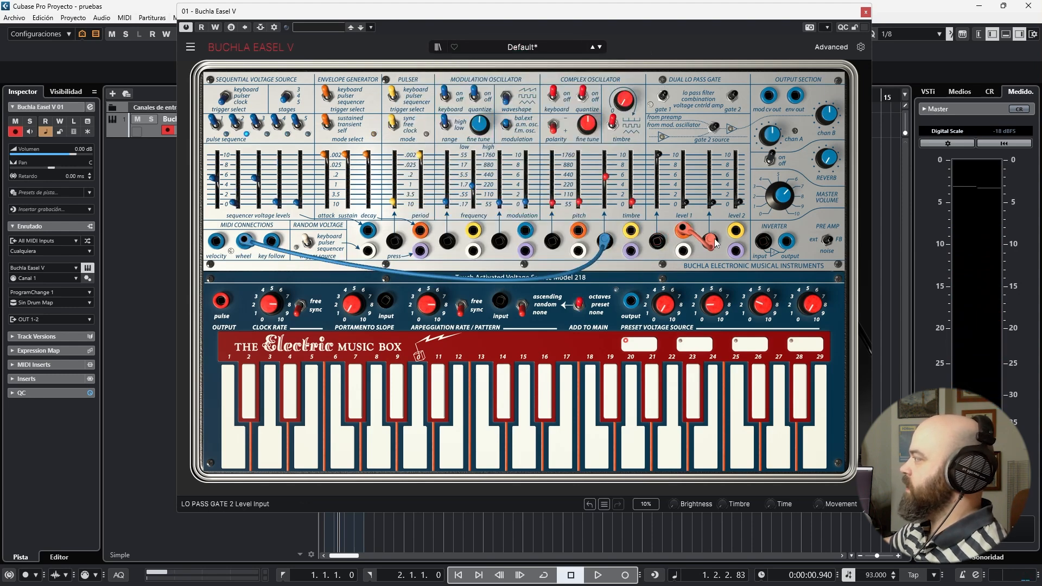
drag(714, 242, 698, 288)
drag(605, 241, 633, 316)
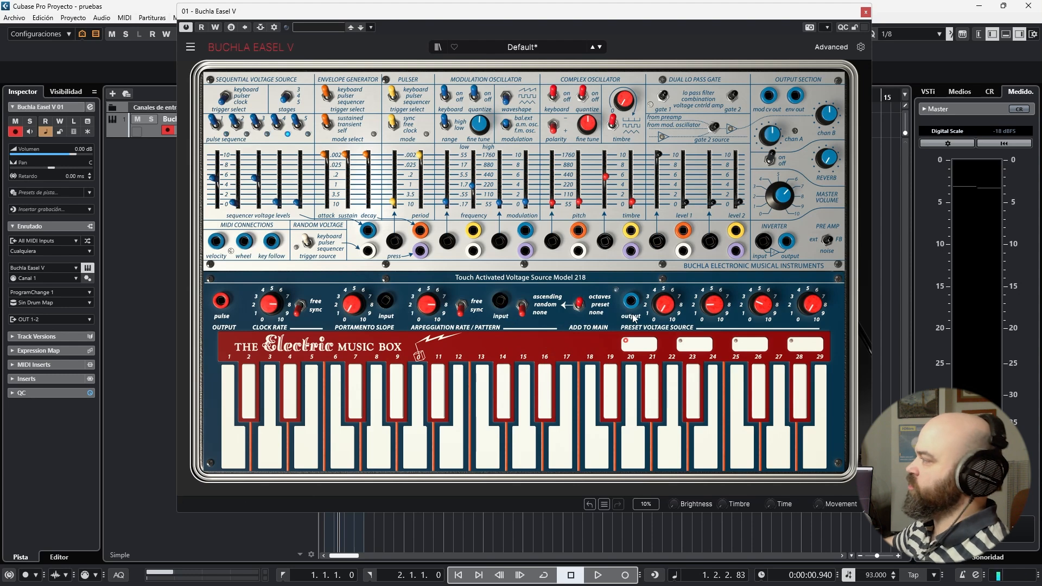
drag(573, 19, 571, 75)
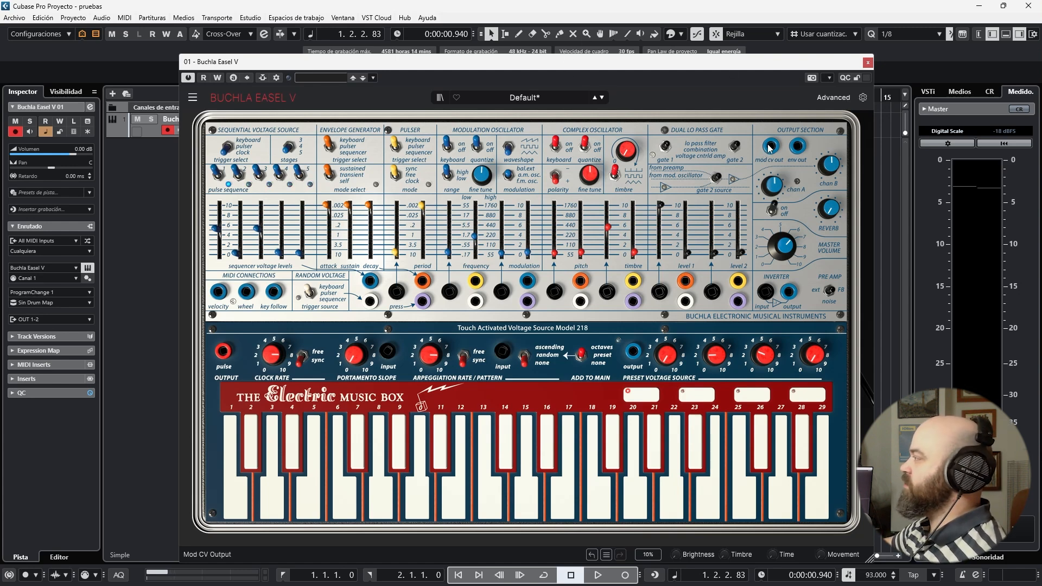
Patch the mod CV output into the modulation oscillator's frequency input, raise its frequency modulation to full, and balance gate 2's level with the master volume.
drag(770, 147, 452, 297)
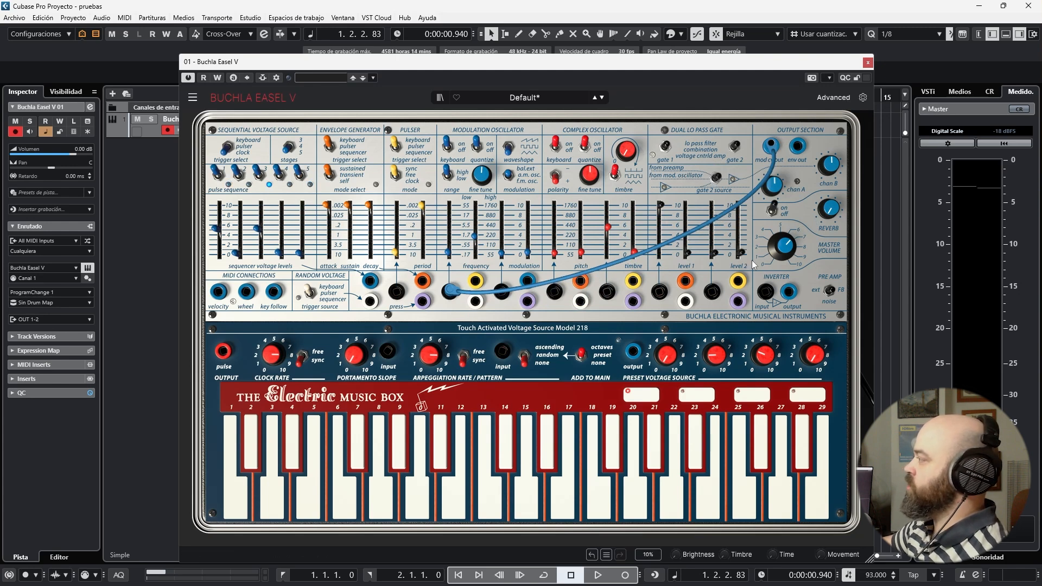
drag(741, 254, 741, 213)
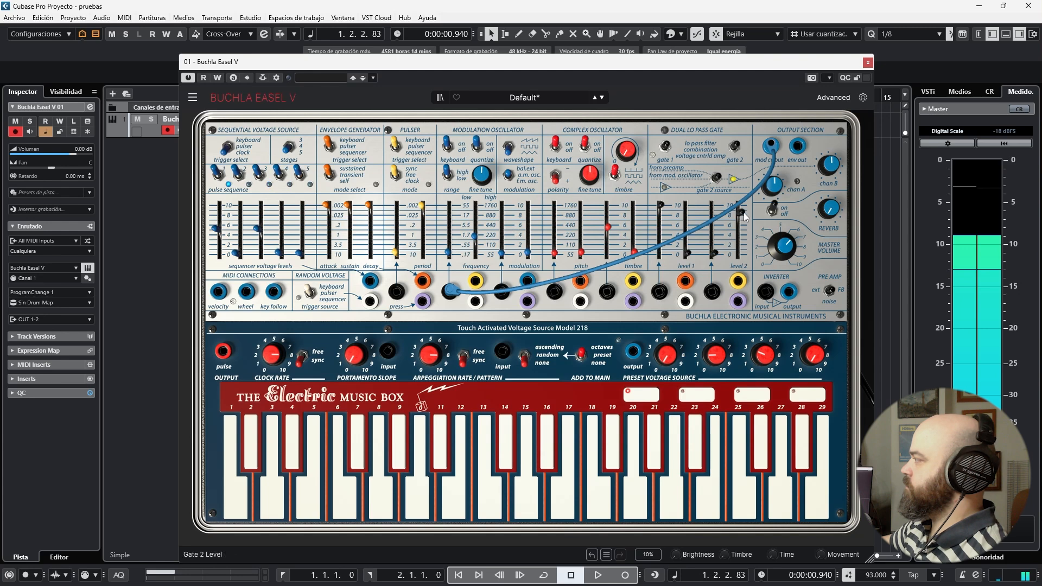
drag(784, 244, 784, 251)
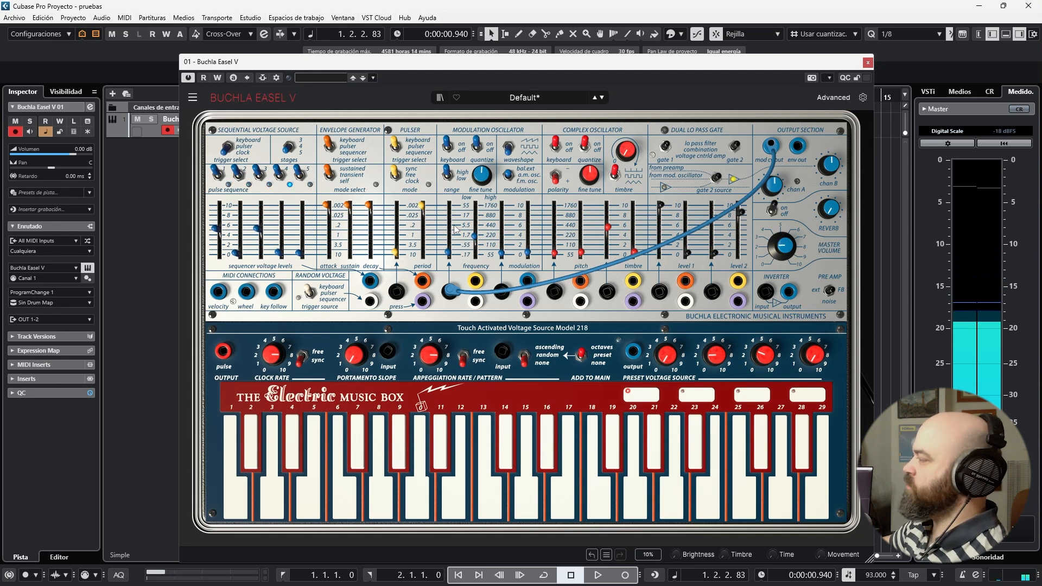
mouse_move(449, 253)
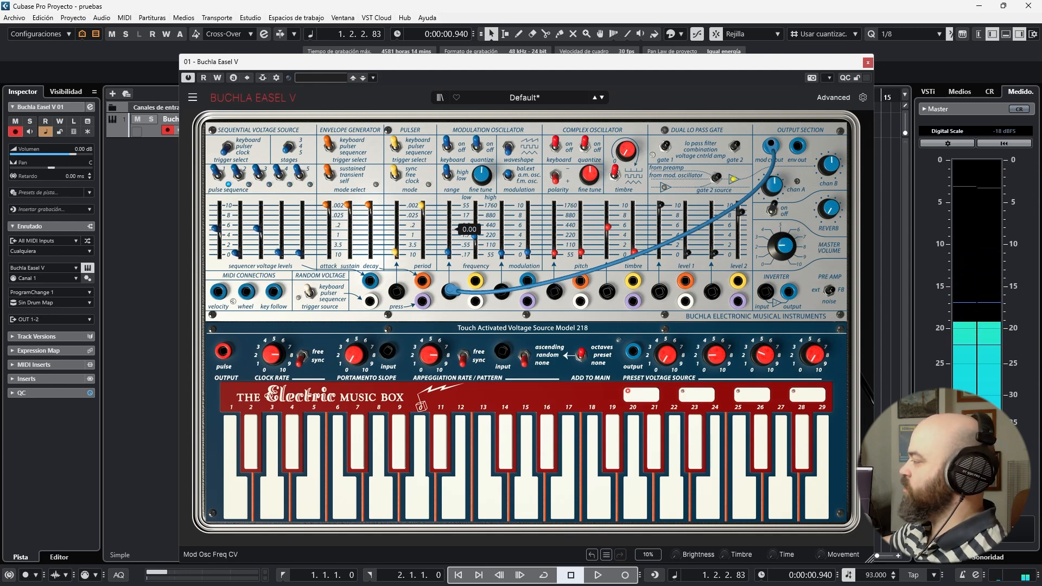
drag(450, 253, 449, 205)
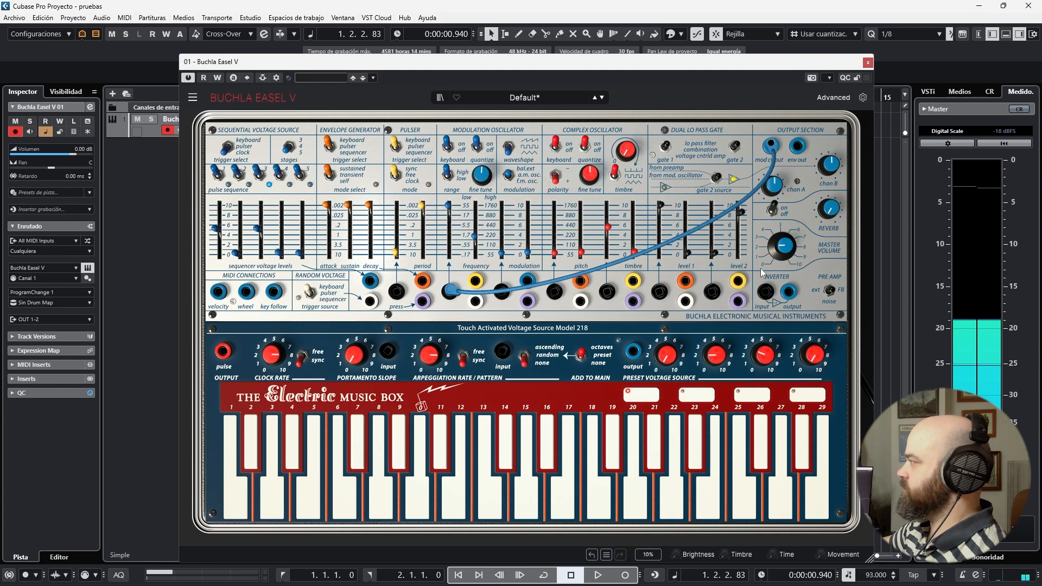
Raise the modulation oscillator's frequency slightly, drop gate 2's level to zero and bring it back up to about 0.39.
drag(475, 236, 475, 230)
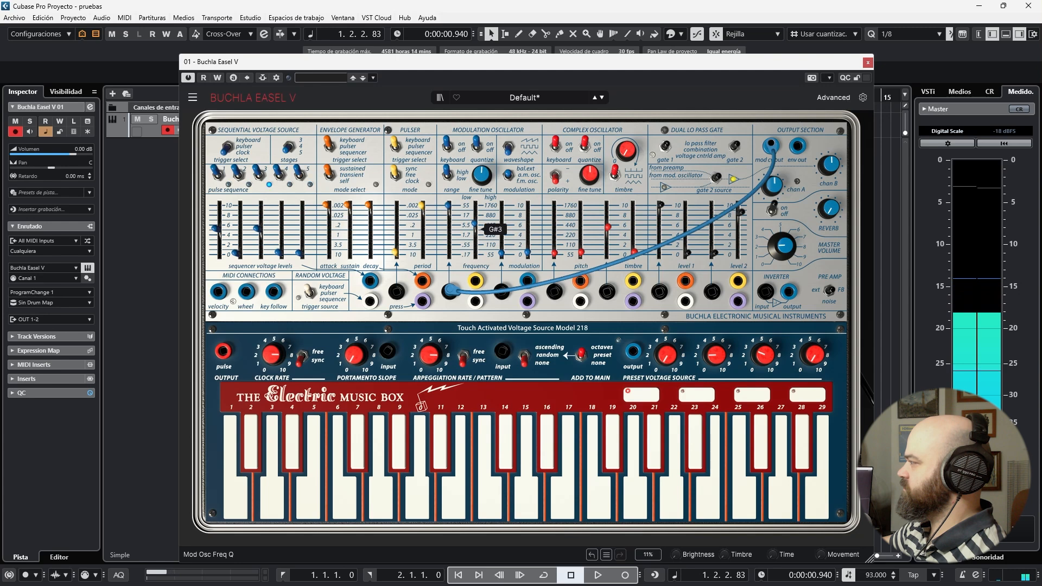
drag(475, 231, 475, 228)
drag(474, 220, 475, 223)
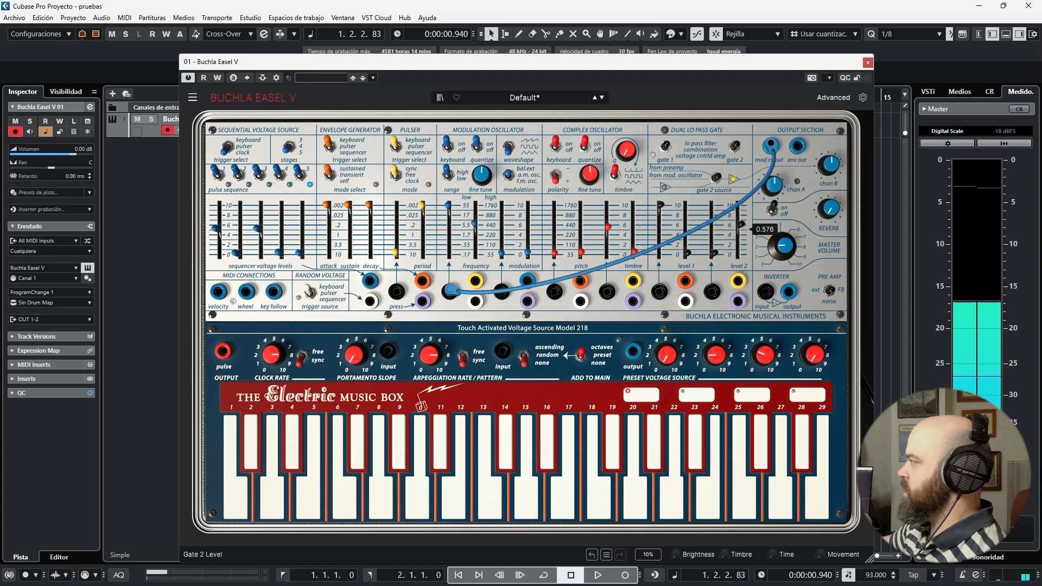
drag(741, 212, 742, 259)
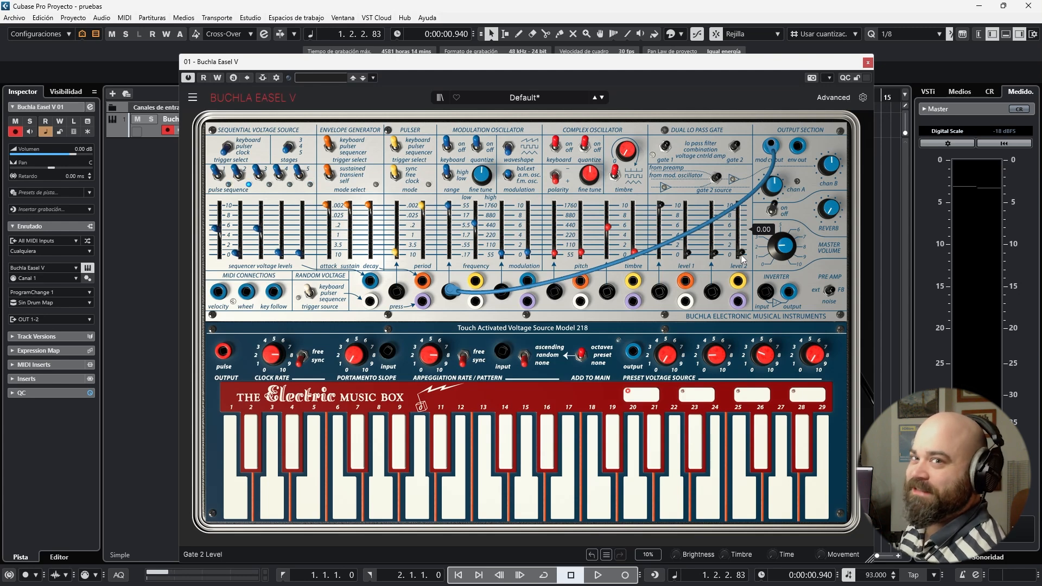
mouse_move(740, 255)
mouse_down()
mouse_move(742, 229)
mouse_move(741, 249)
mouse_up()
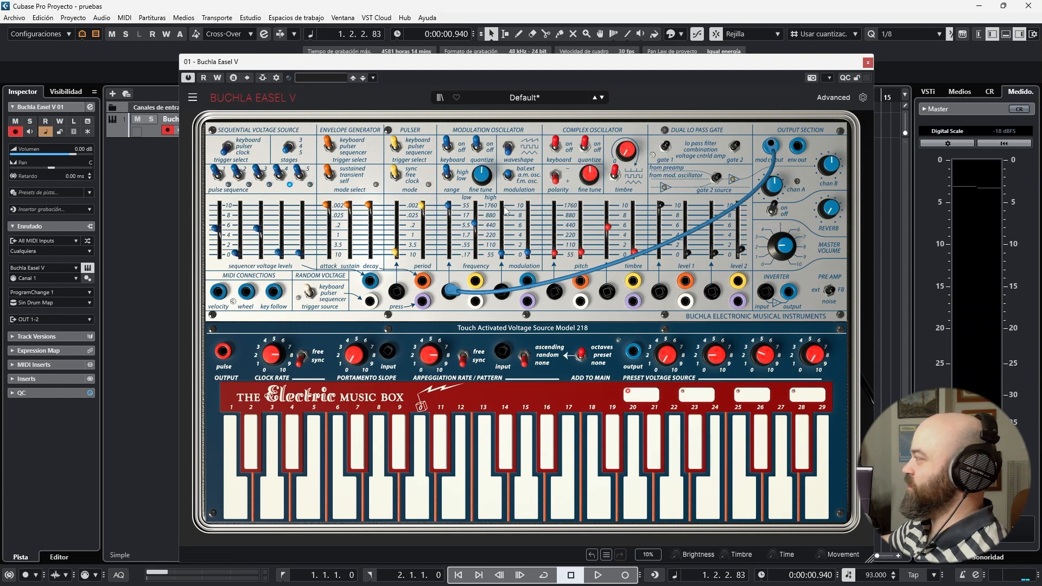
drag(742, 248, 742, 234)
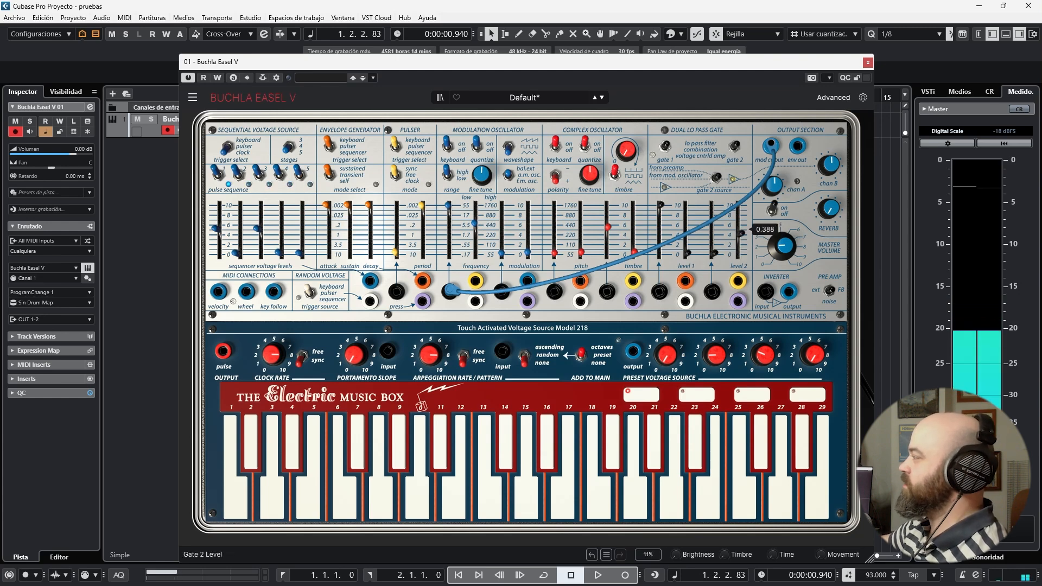
Lower the modulation oscillator's frequency and its frequency modulation amount slightly, and bring gate 2's level down to near zero.
drag(474, 231, 475, 238)
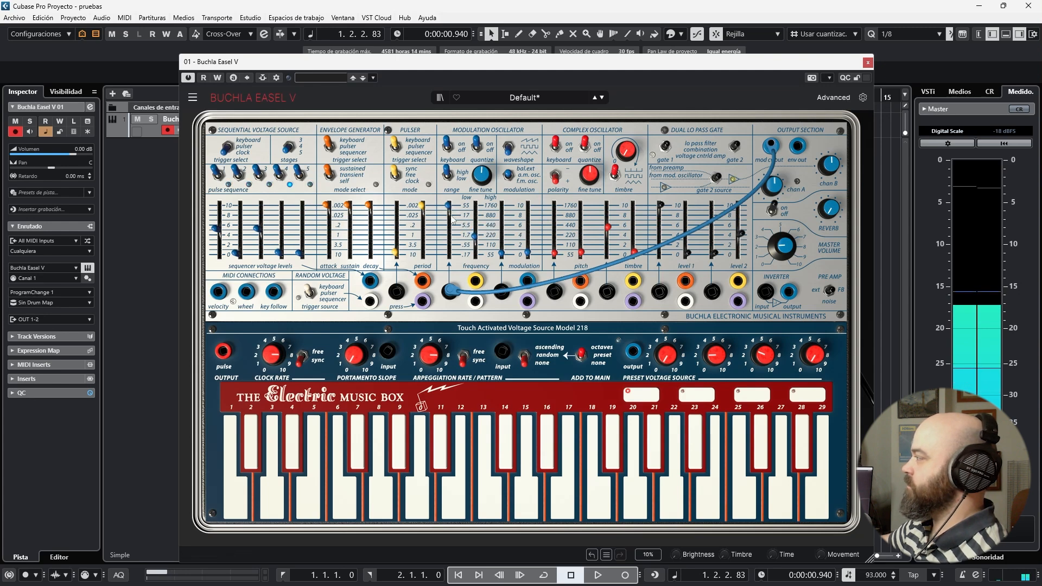
drag(451, 214, 451, 224)
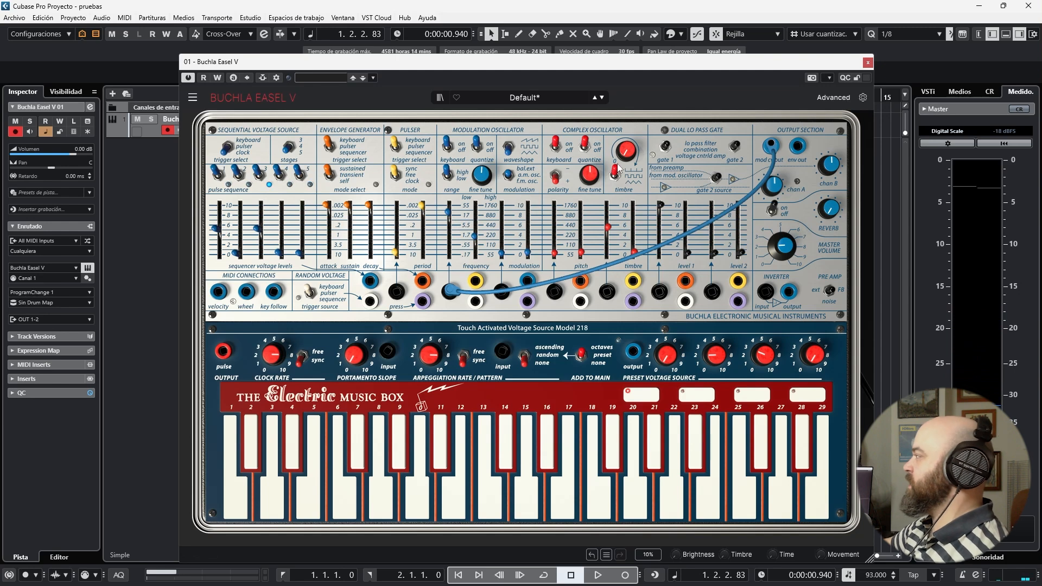
drag(739, 260, 740, 254)
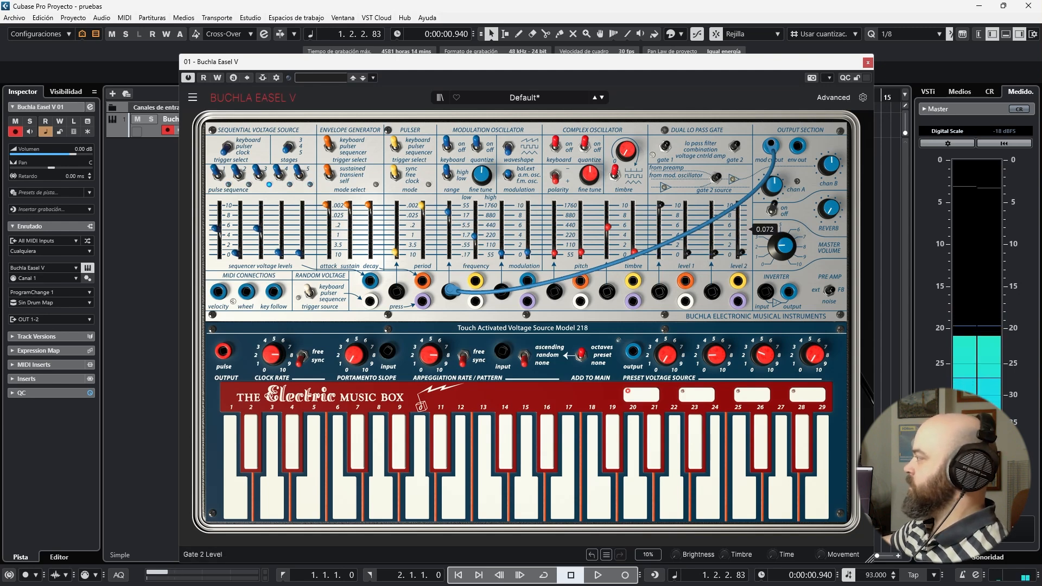
Patch the orange envelope output into both the gate 1 and gate 2 level inputs and raise gate 2's level modulation to full.
drag(685, 280, 712, 292)
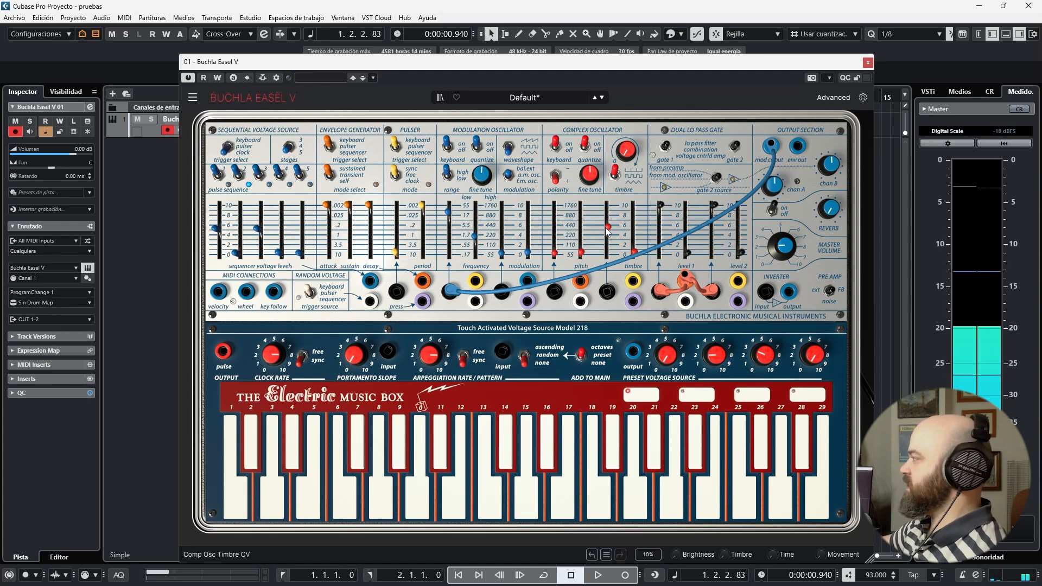
mouse_move(607, 230)
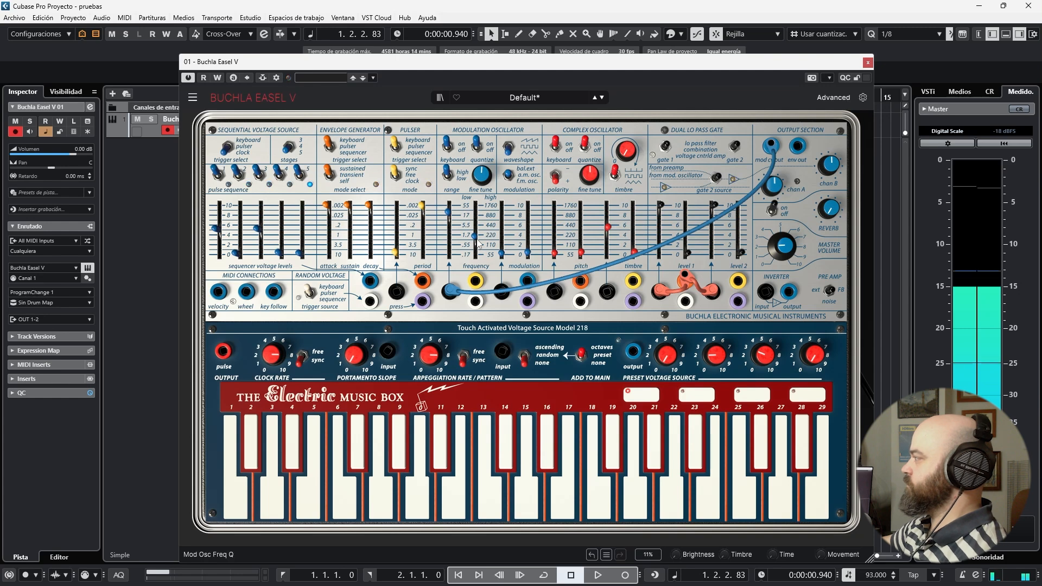
Lower the modulation oscillator's frequency to its minimum and raise the complex oscillator's pitch to about B1.
mouse_move(478, 234)
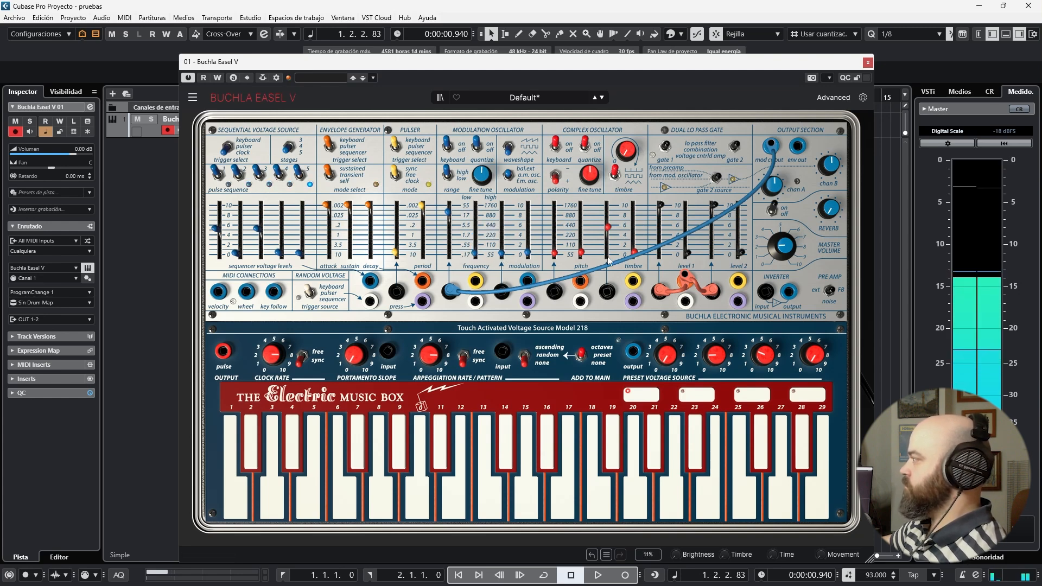
drag(580, 253, 581, 237)
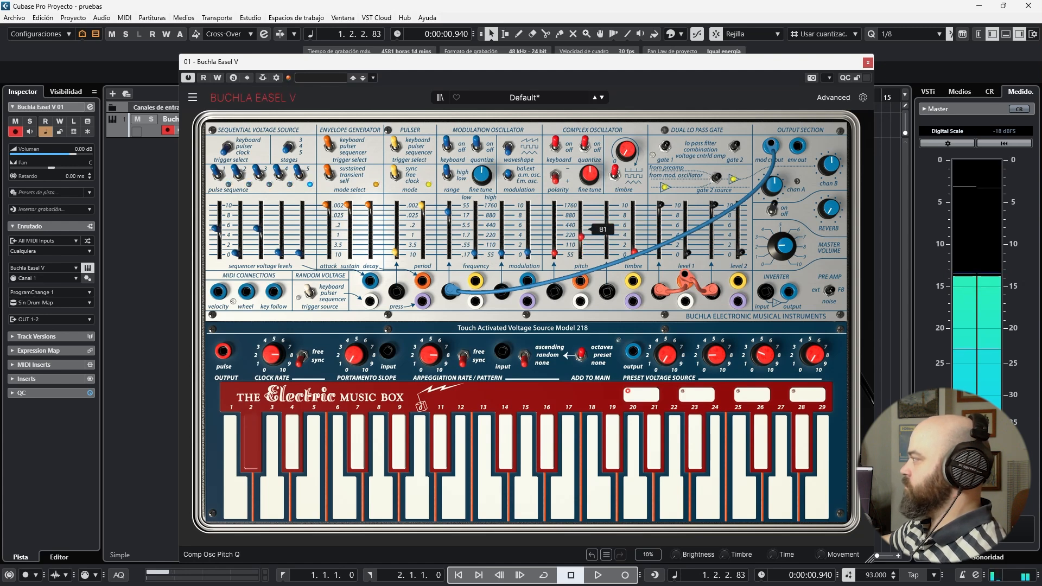
drag(474, 251, 474, 238)
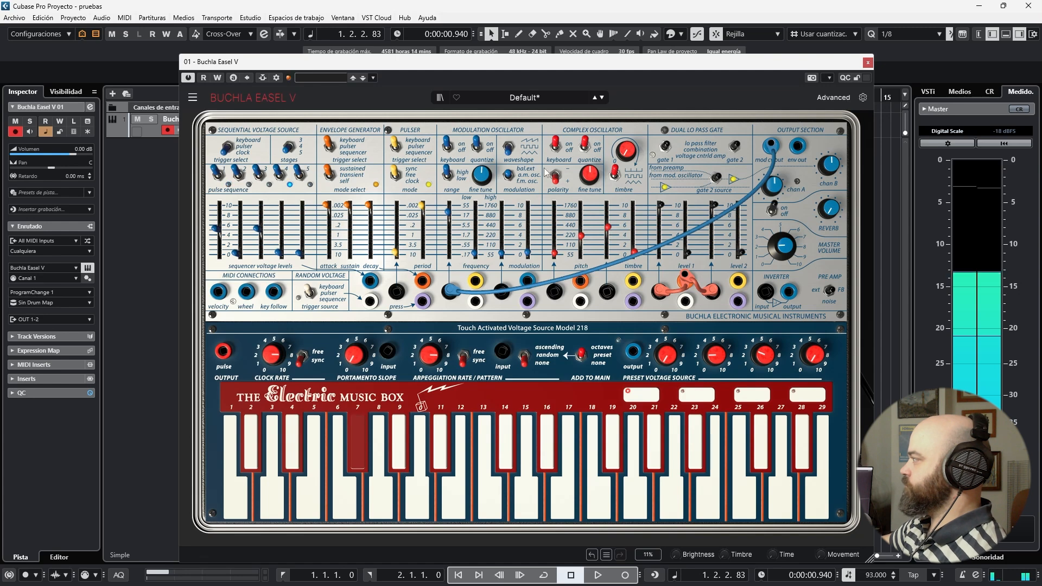
mouse_move(591, 183)
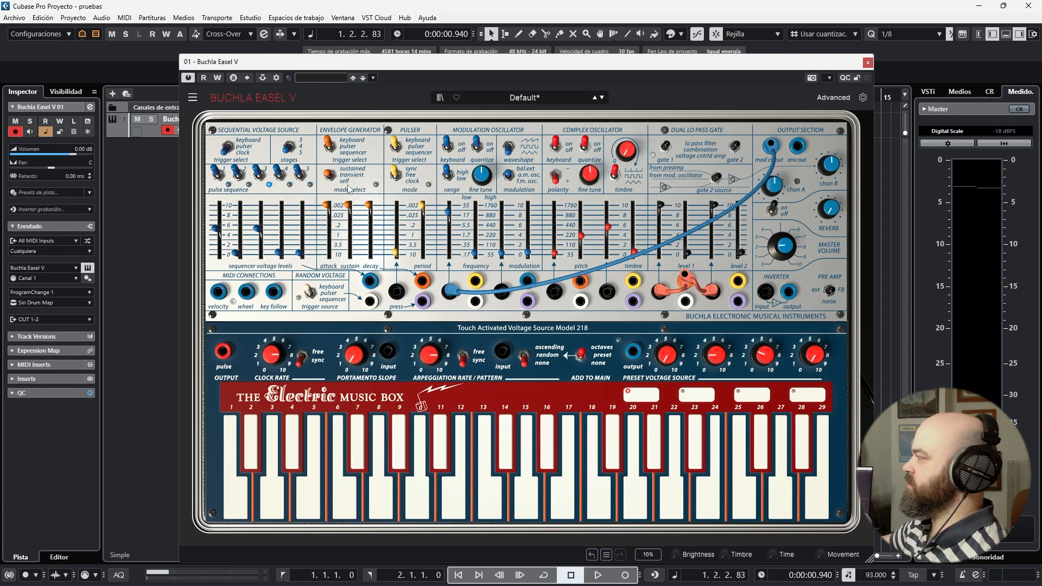
Set the envelope decay to about .2 and reduce the modulation oscillator's frequency modulation amount to about 0.7.
click(329, 173)
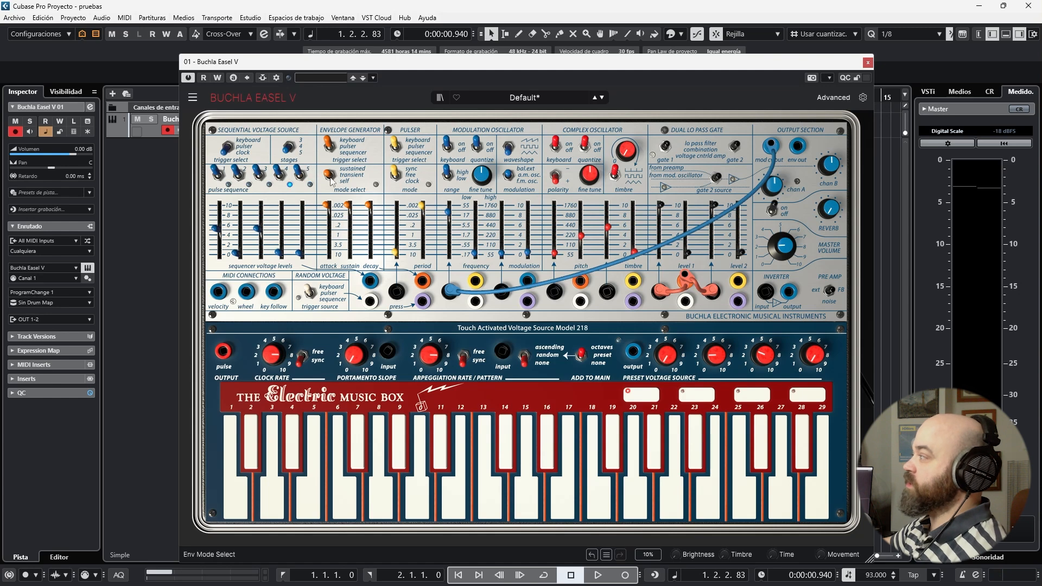
drag(369, 204, 369, 211)
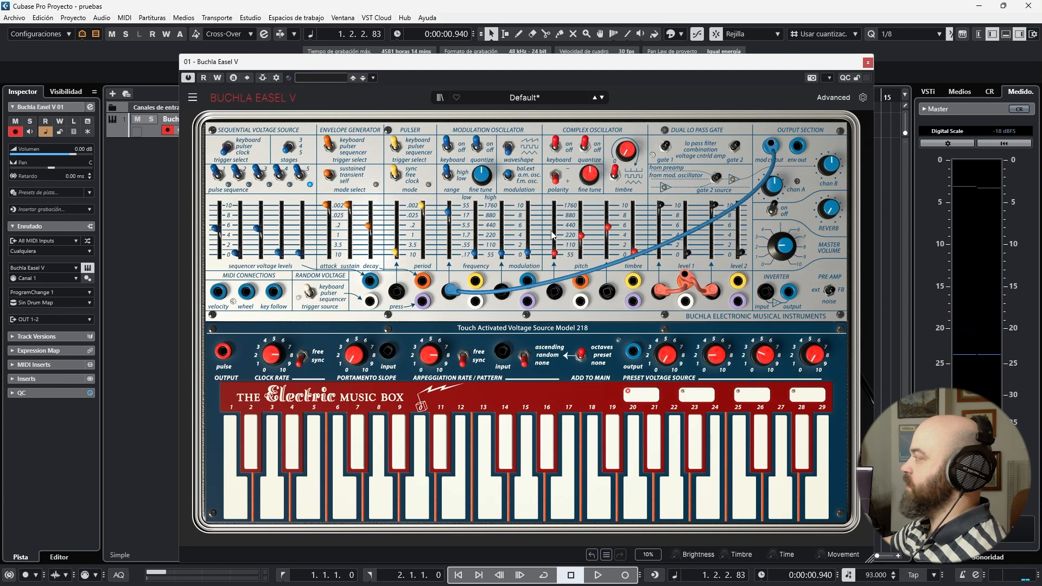
drag(449, 210, 450, 214)
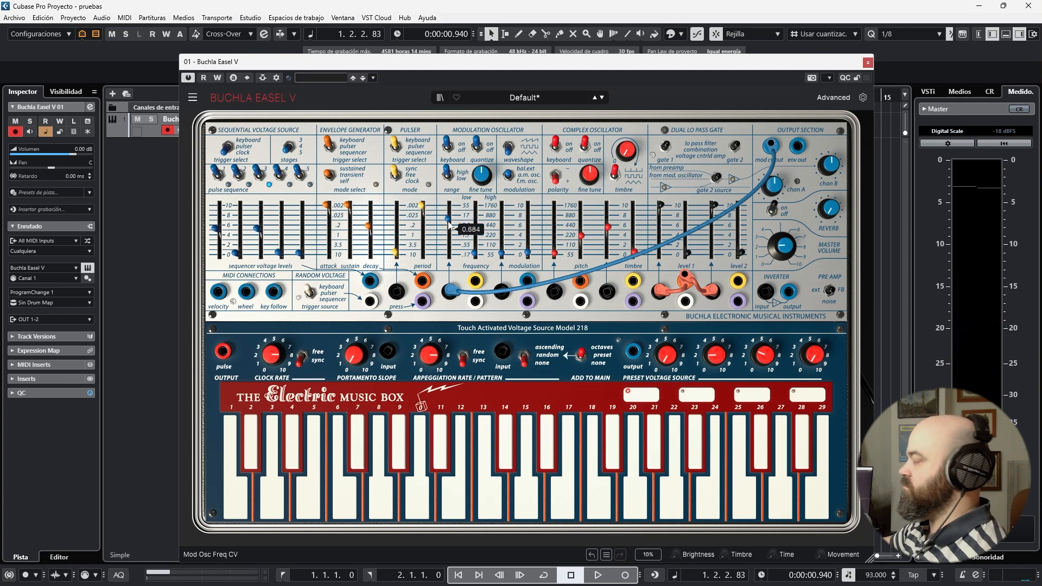
drag(449, 226, 449, 223)
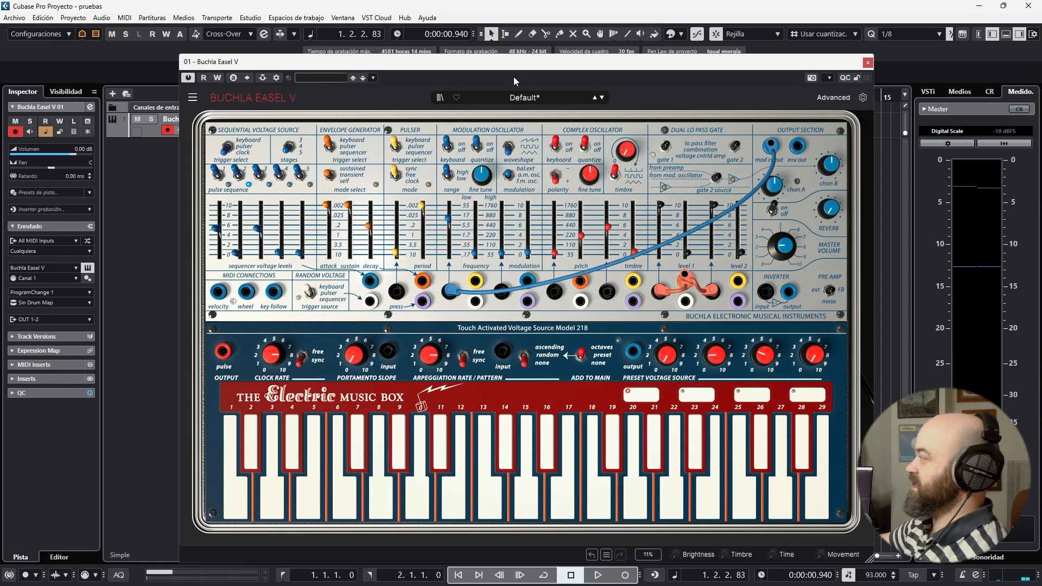
Raise the modulation oscillator's modulation amount to about 9 and turn up the reverb.
drag(531, 249, 530, 216)
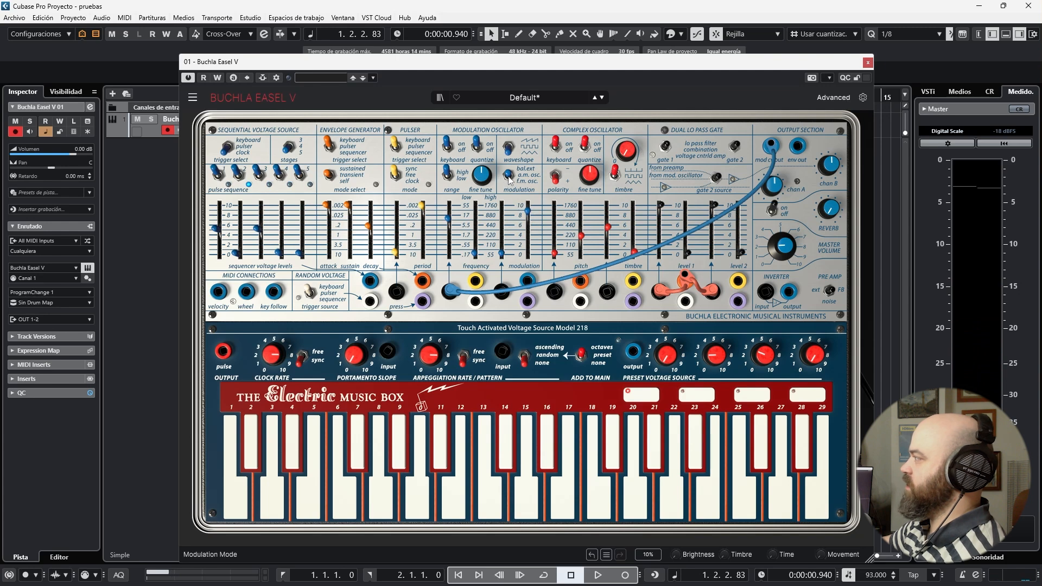
mouse_move(532, 215)
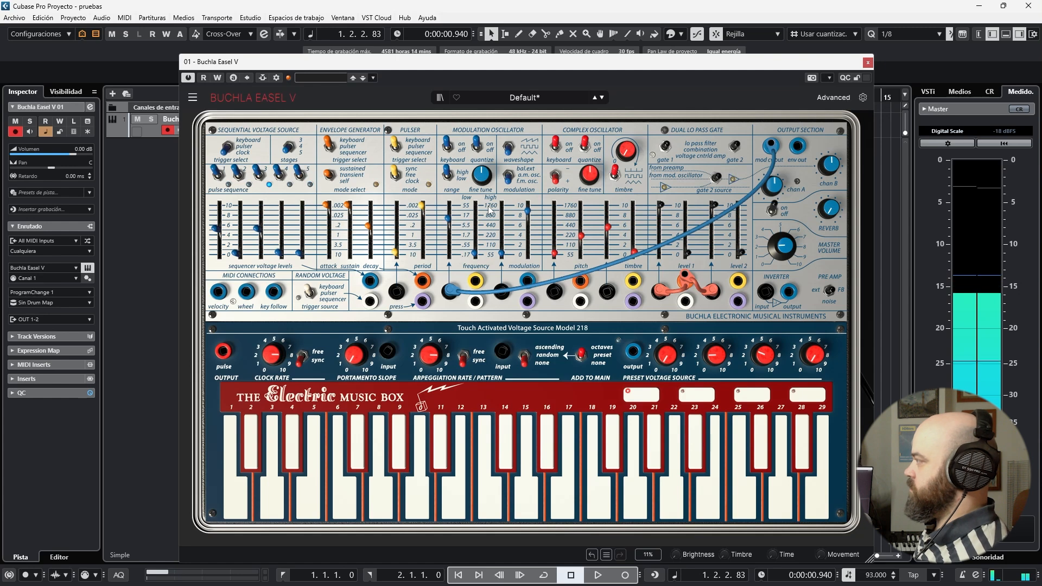
drag(829, 211, 829, 208)
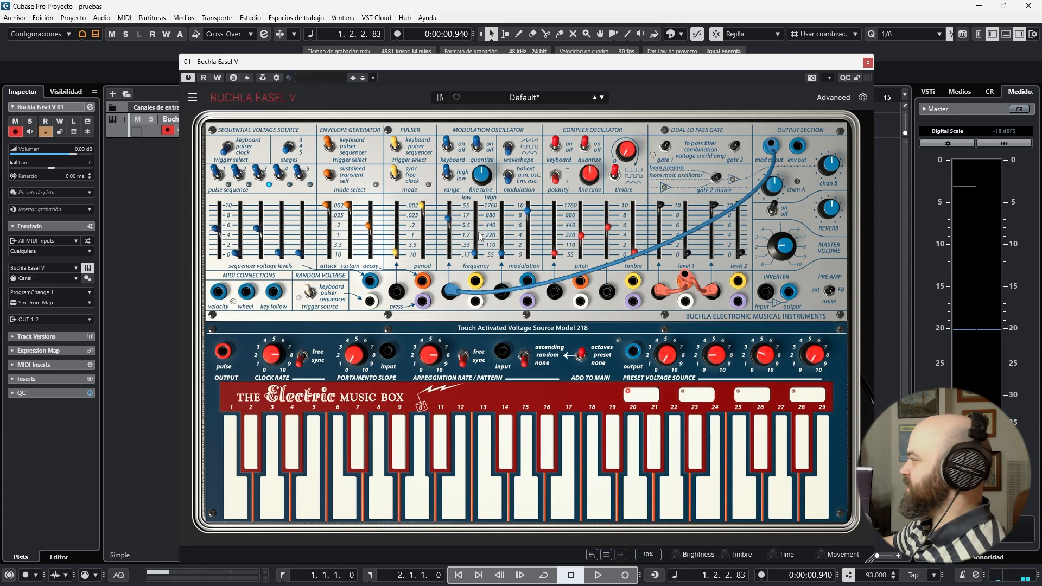
Unplug the mod CV cable from the modulation oscillator's frequency input and patch the yellow pulser output in its place.
drag(443, 294, 673, 368)
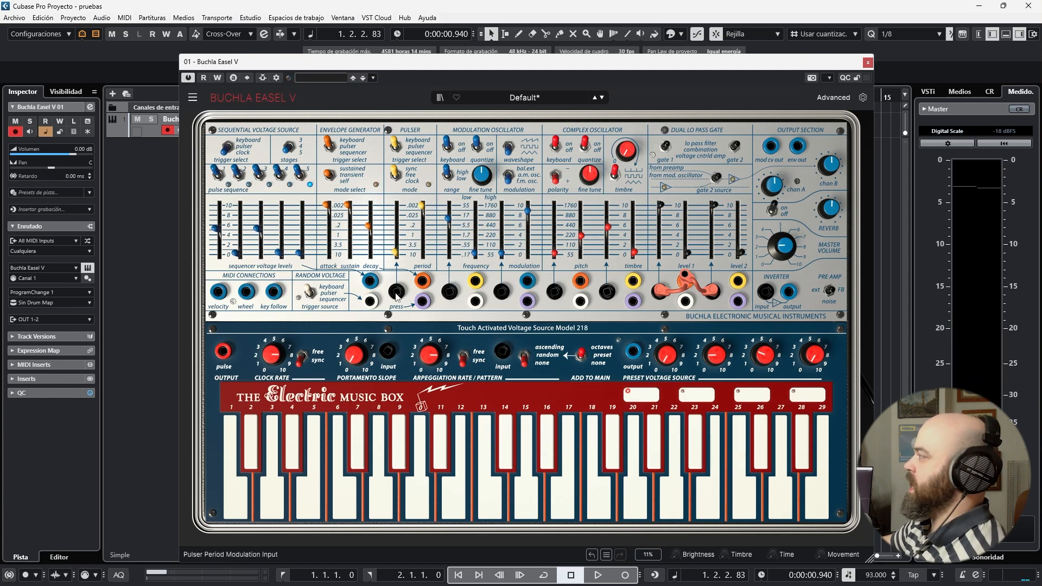
drag(476, 281, 451, 293)
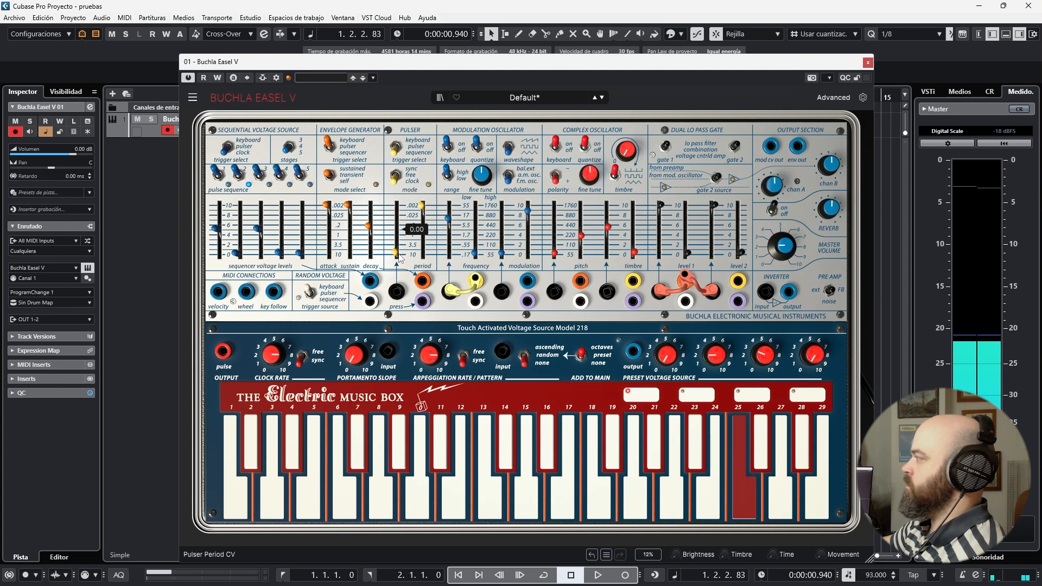
Set the pulser period to about .025 and the modulation oscillator's frequency modulation amount to about 4.5.
drag(448, 217, 450, 211)
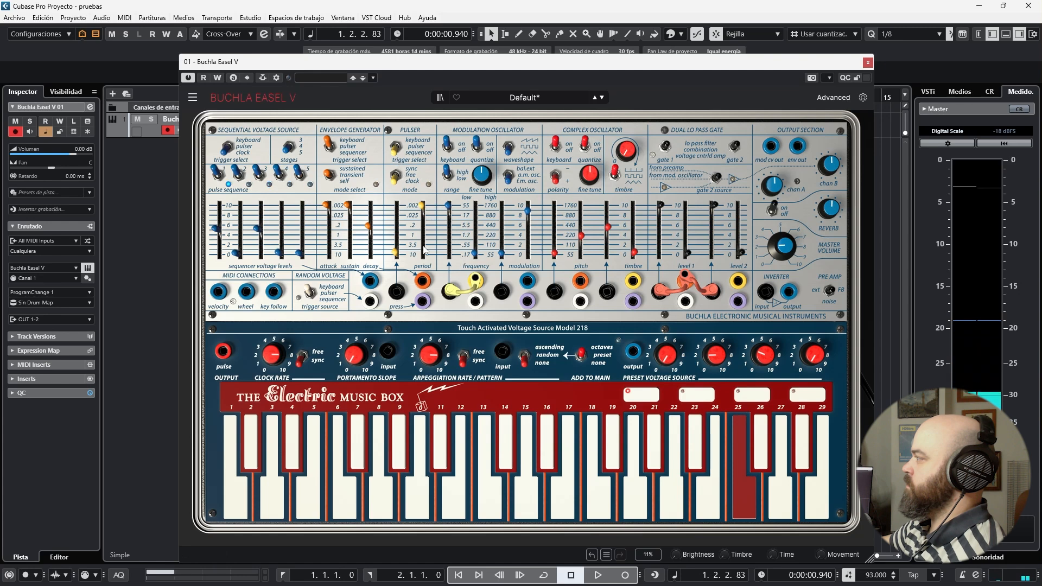
drag(418, 204, 422, 232)
drag(450, 207, 422, 213)
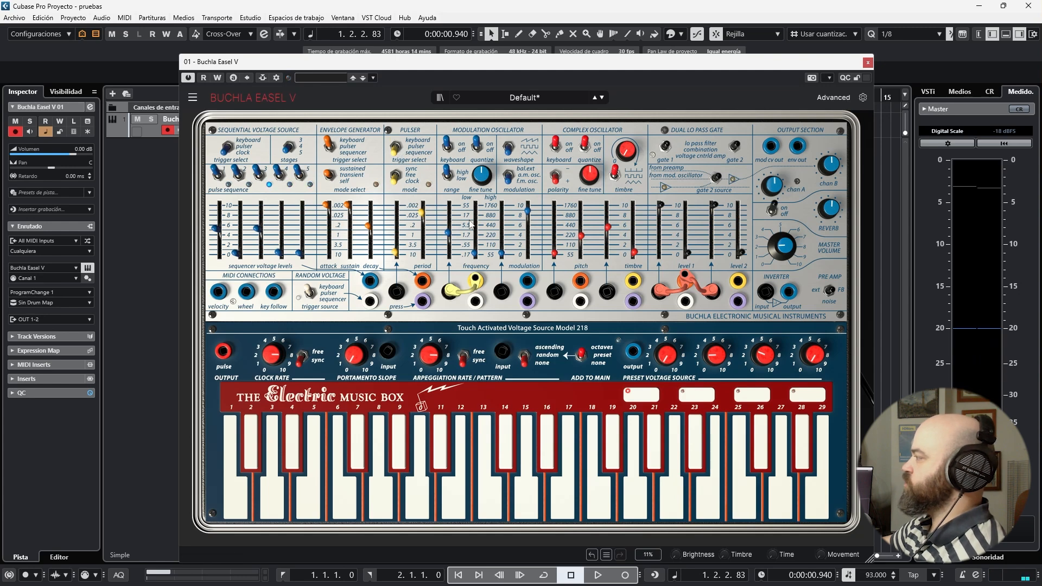
Set the envelope decay to about 1 and turn up the reverb.
drag(370, 234, 370, 233)
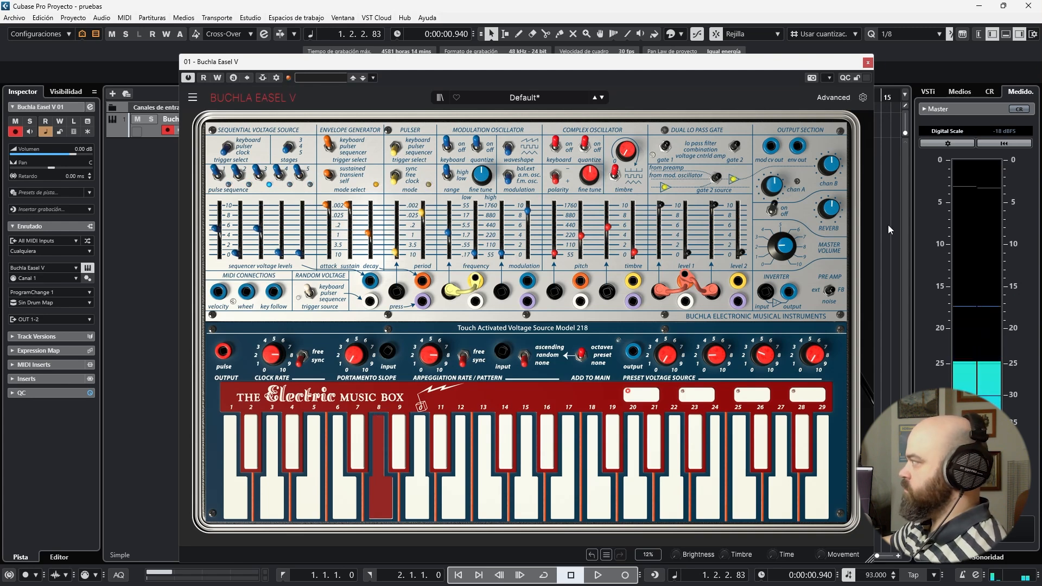
drag(829, 209, 830, 196)
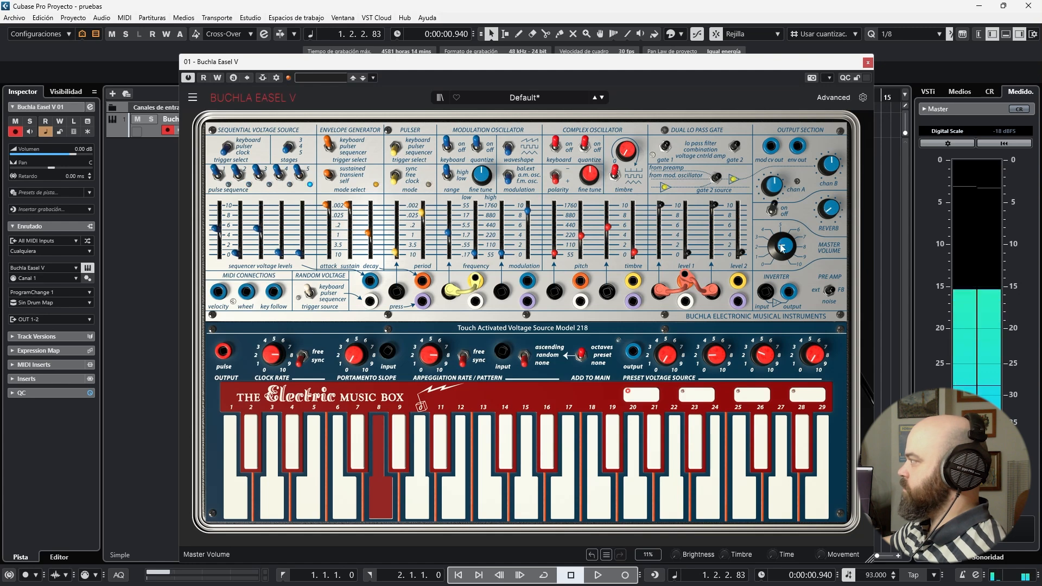
Set the master volume to 0.400 and open the Left Hand modulator in the advanced section.
drag(783, 246, 782, 250)
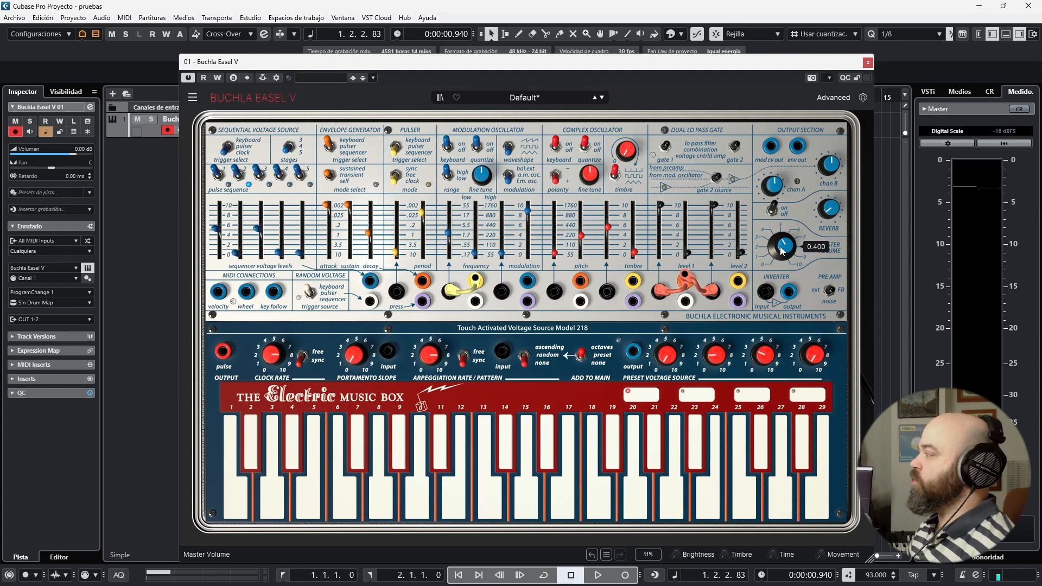
click(822, 97)
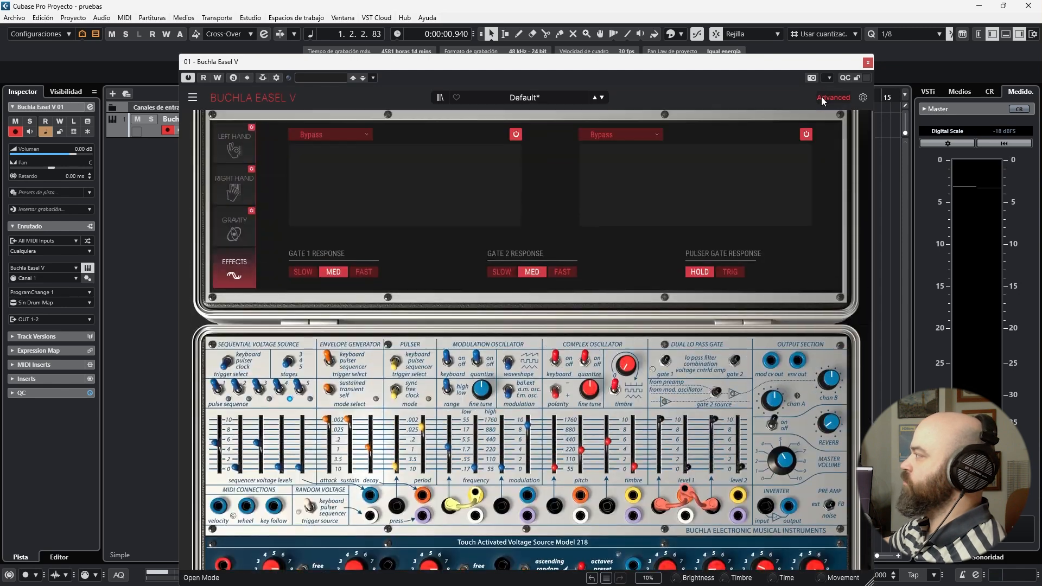
drag(603, 61, 588, 12)
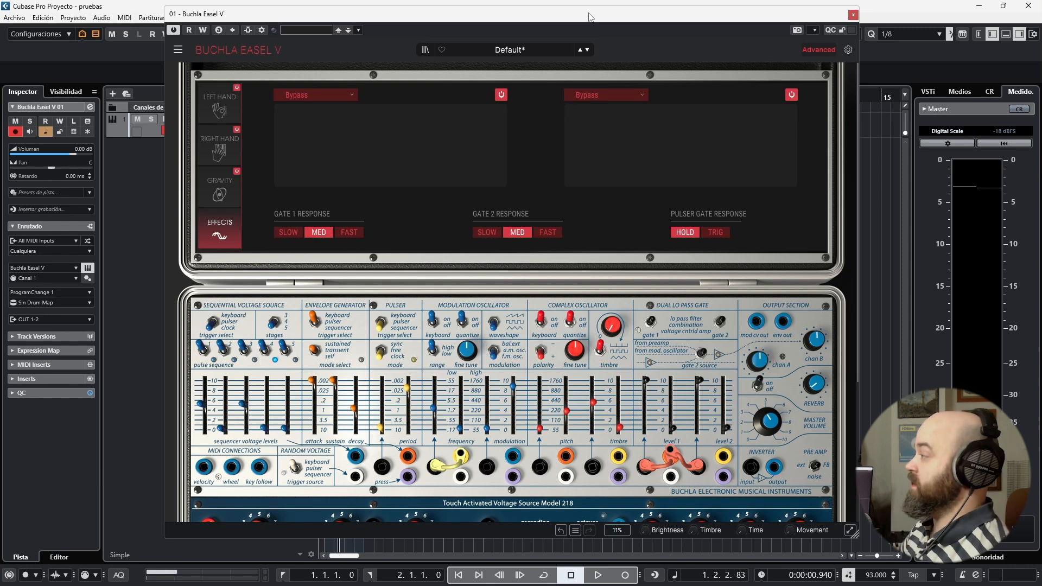
click(235, 102)
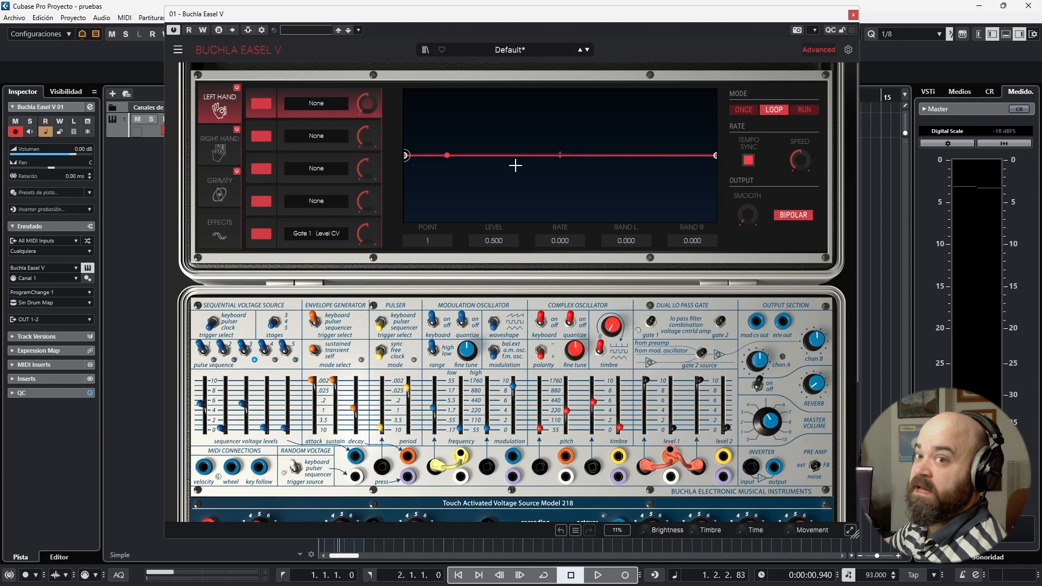
Try the Left Hand modulator's Once and Run modes and return it to Loop.
click(743, 110)
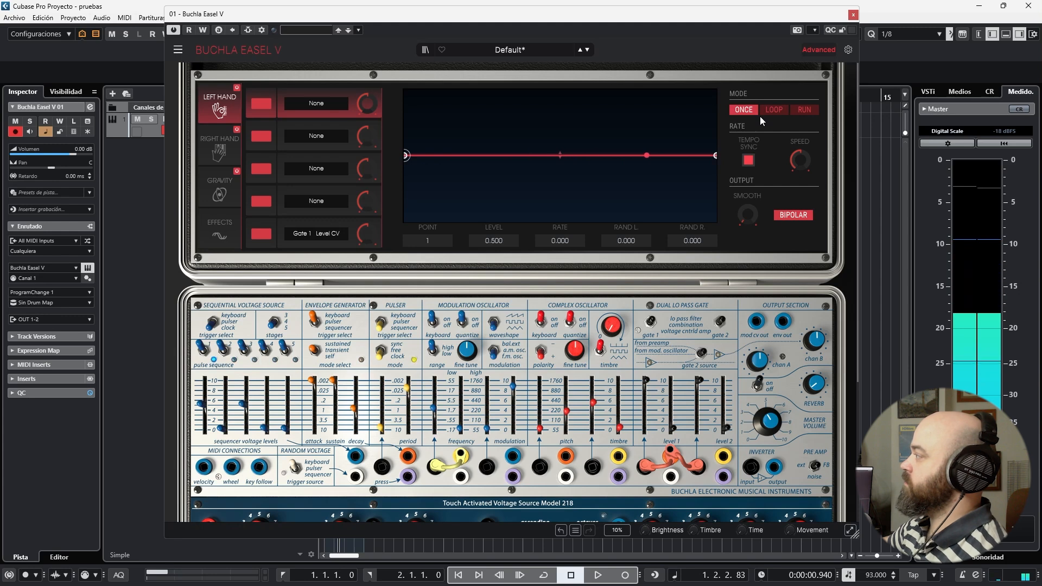
click(805, 110)
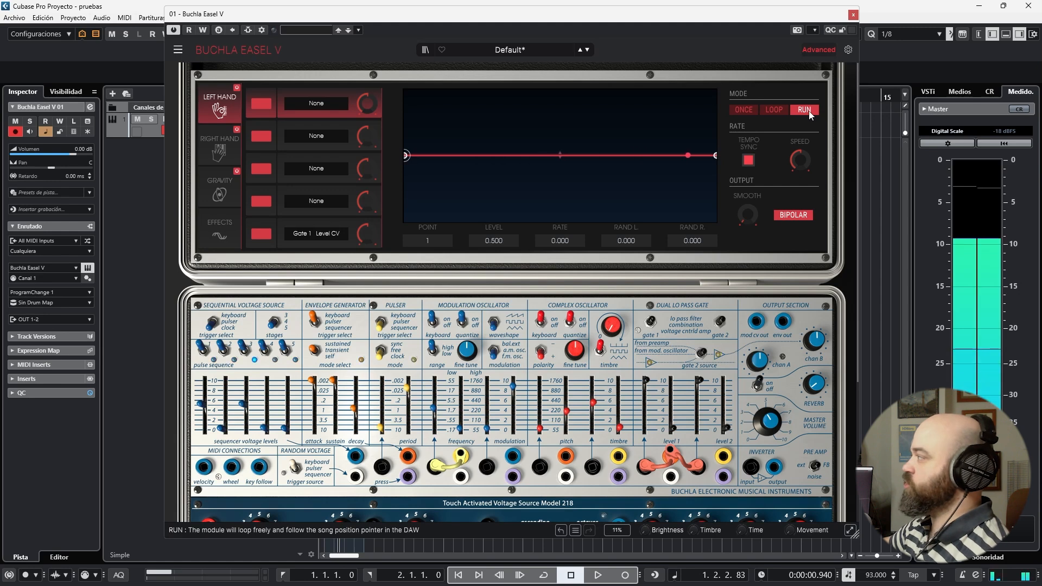
click(751, 110)
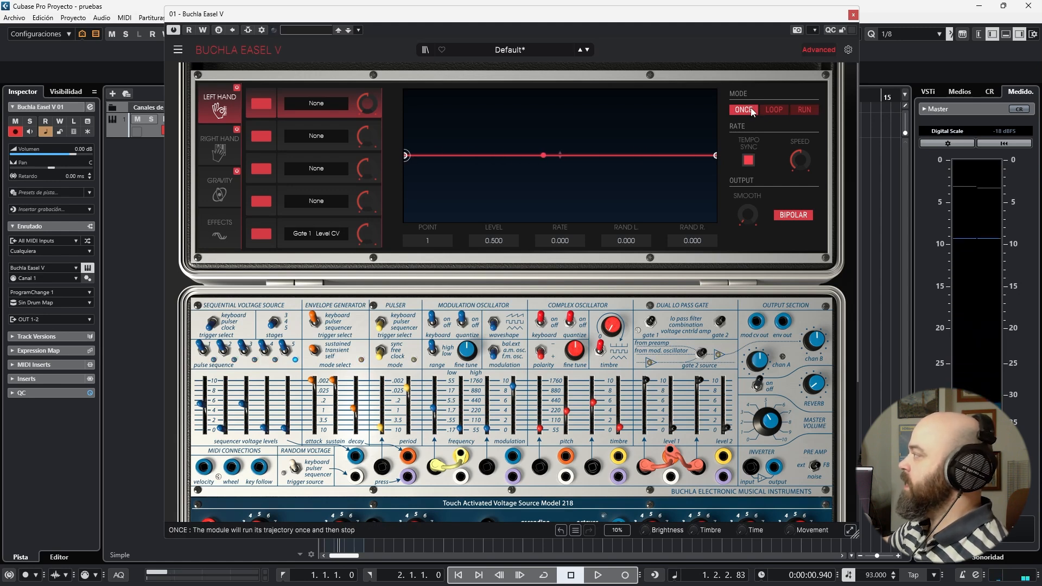
click(786, 111)
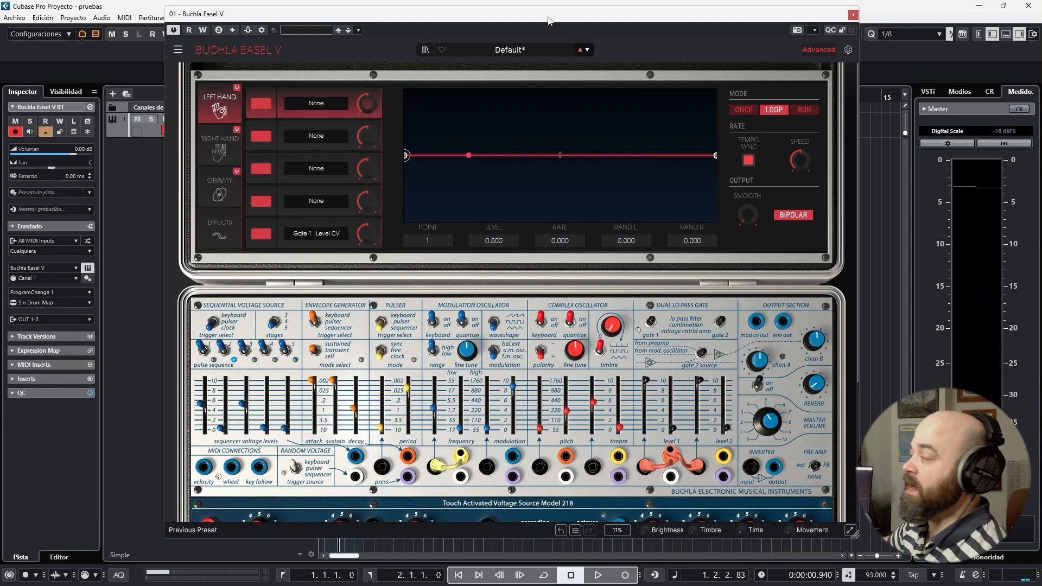
Assign the first Left Hand destination to the complex oscillator's Timbre.
click(313, 102)
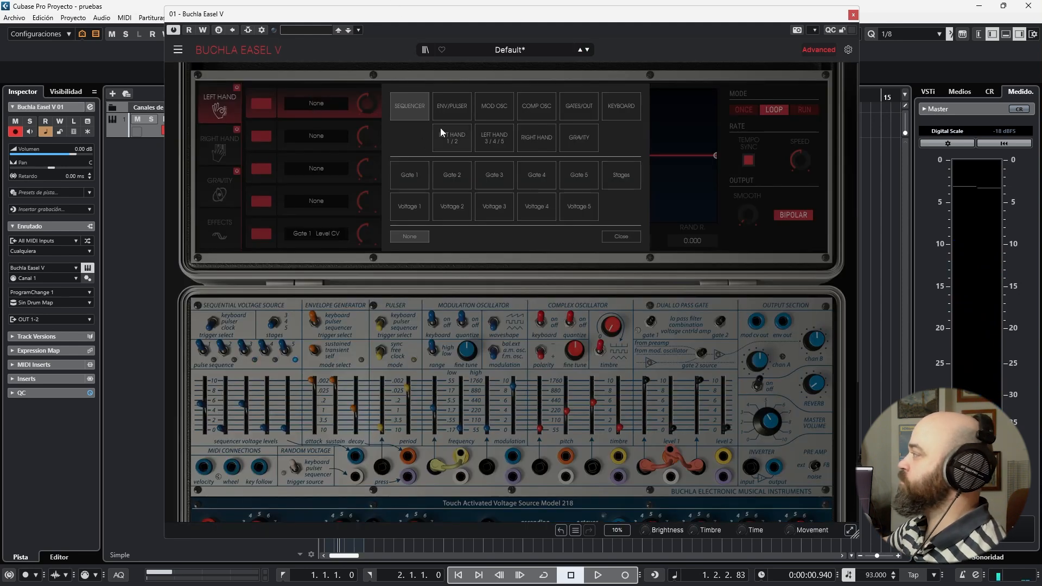
click(529, 111)
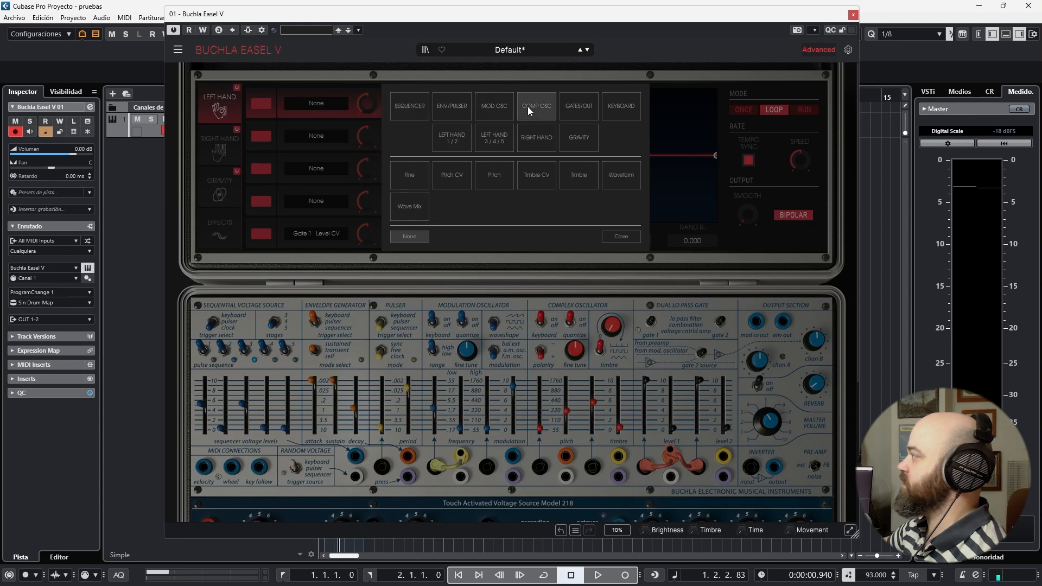
click(575, 174)
Shape the Left Hand curve with a raised start, a dip and jump at rate 0.312, and a low point at rate 0.539, level 0.000.
drag(405, 154, 405, 92)
drag(500, 116, 501, 156)
click(502, 117)
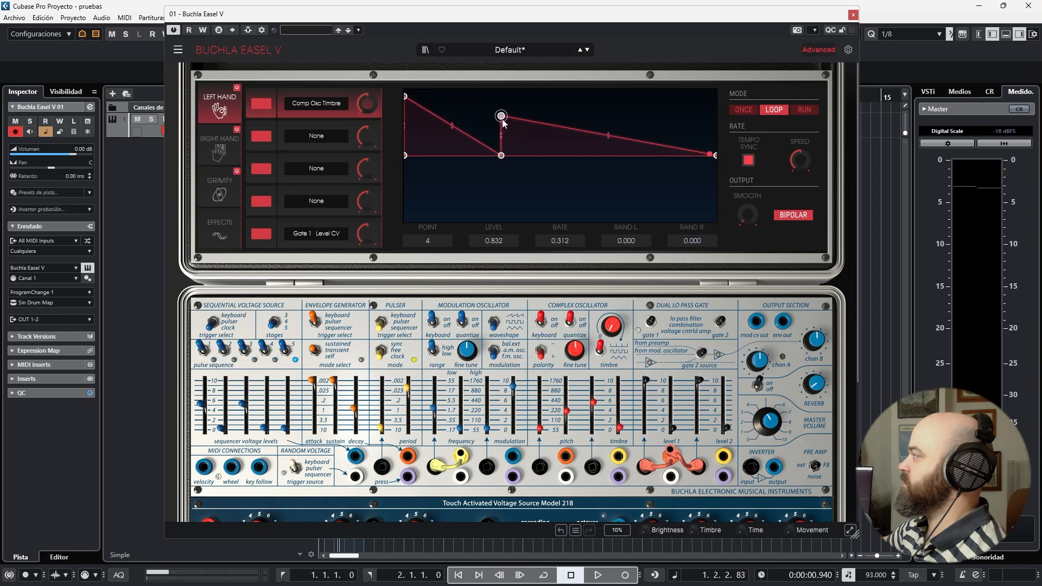
drag(501, 115, 572, 214)
click(553, 106)
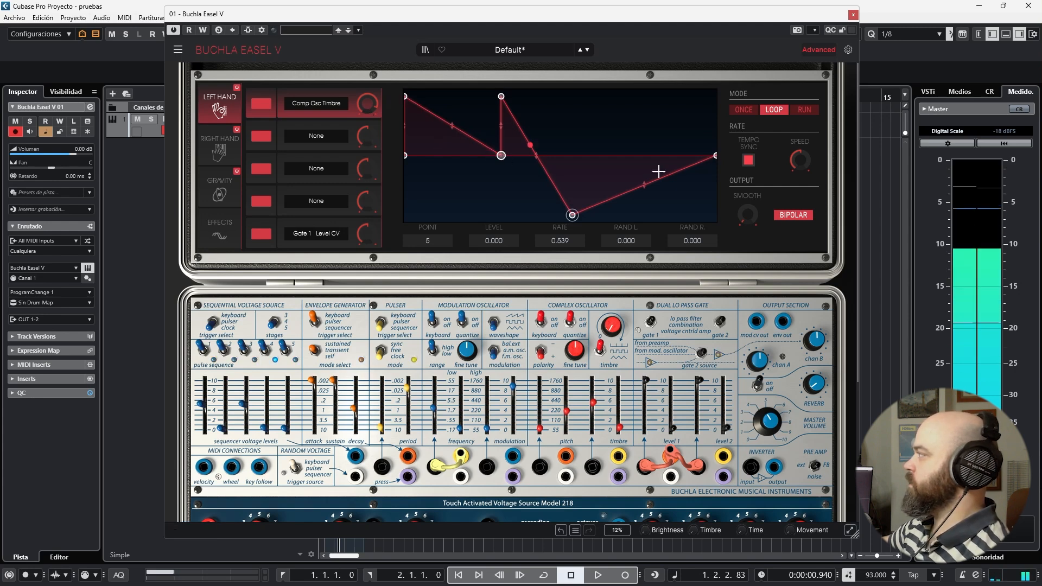
Try the Left Hand modulator's speed and smooth controls and change its first destination to the complex oscillator's Pitch.
drag(800, 162, 799, 146)
drag(747, 214, 748, 217)
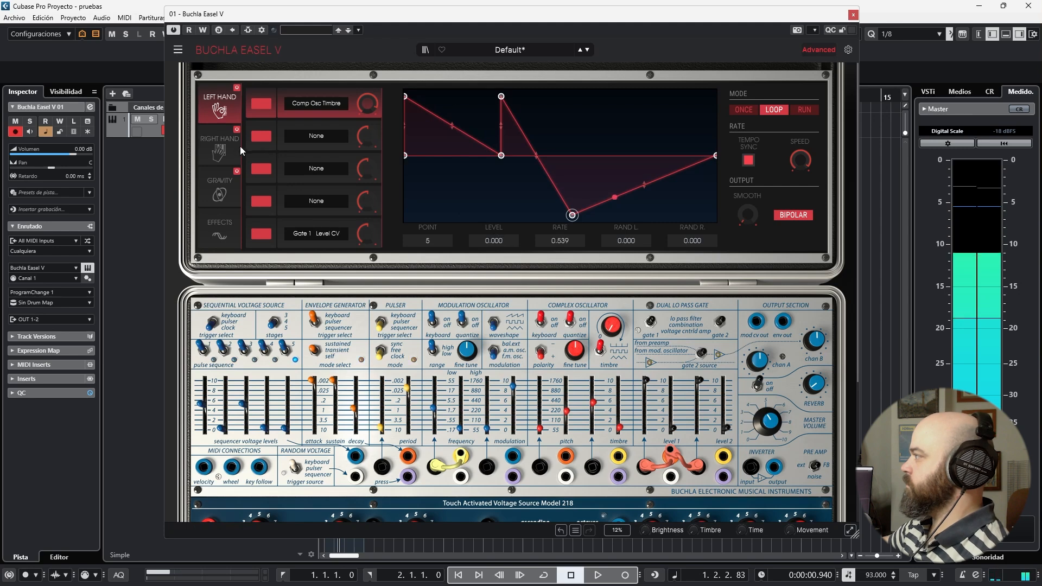
click(334, 103)
click(496, 176)
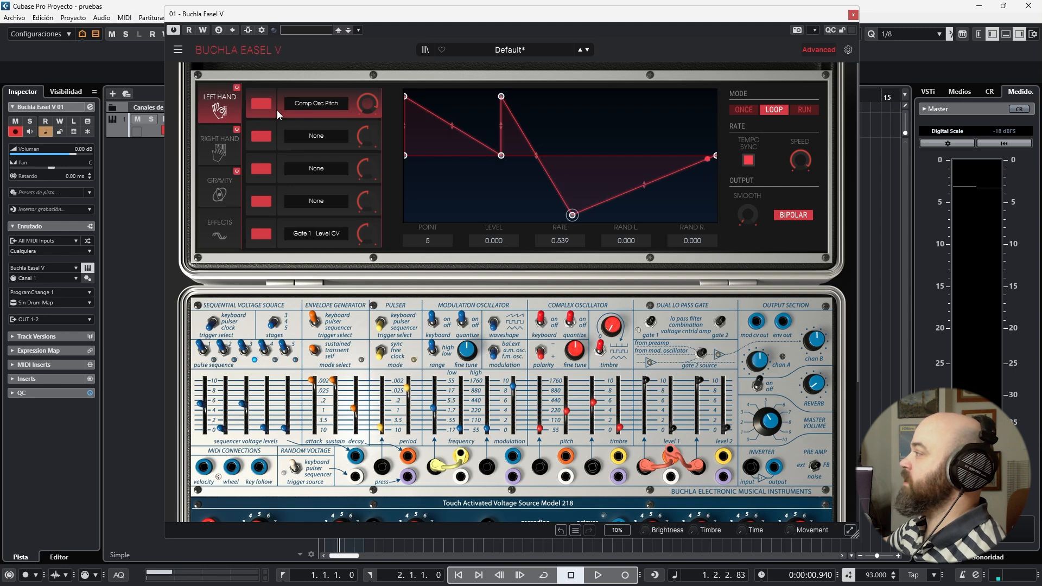
Draw a rising note pattern in the Right Hand sequencer and run it at high speed without tempo sync.
click(237, 150)
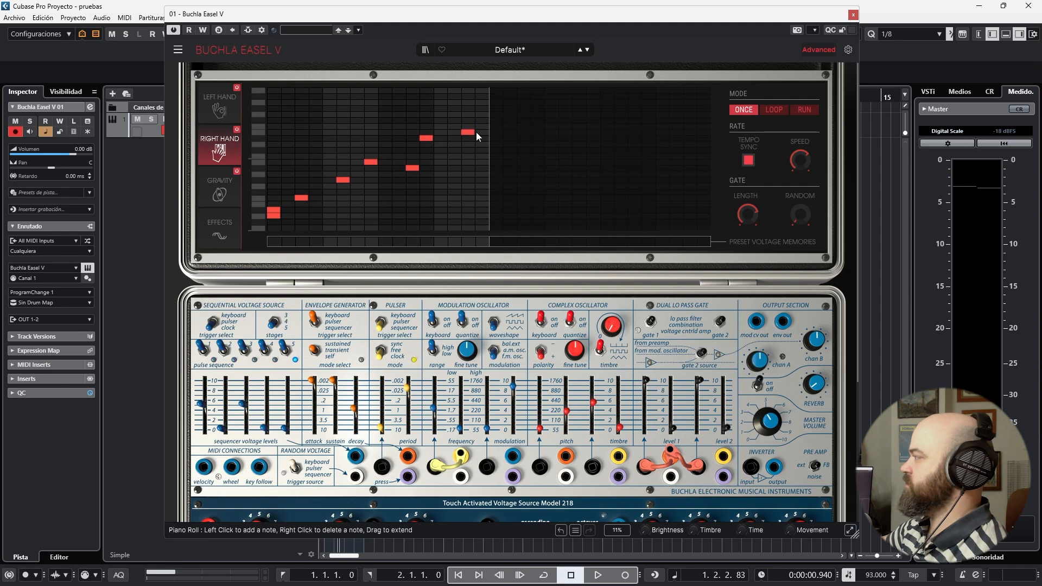
click(285, 209)
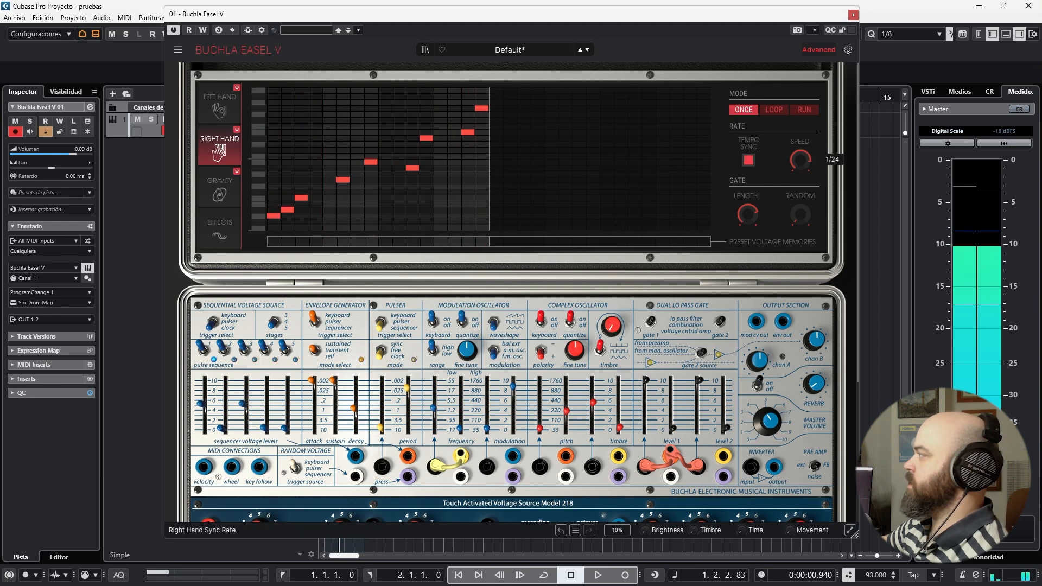
click(753, 161)
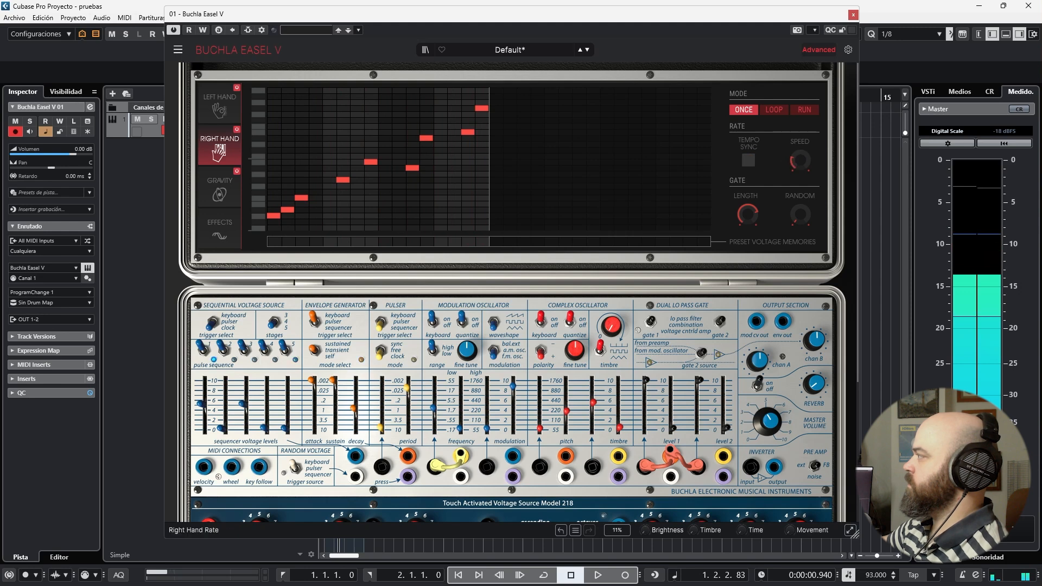
drag(800, 160, 800, 87)
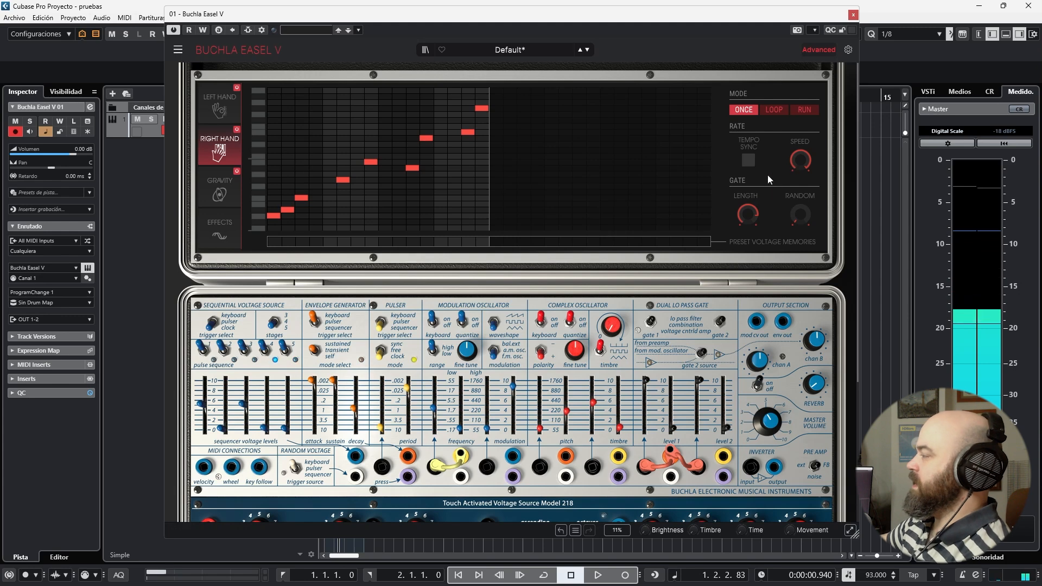
Arrange the Gravity field with the sun at its right, a blue body at its upper left, two vertical walls and a flatter, longer throw vector.
click(228, 194)
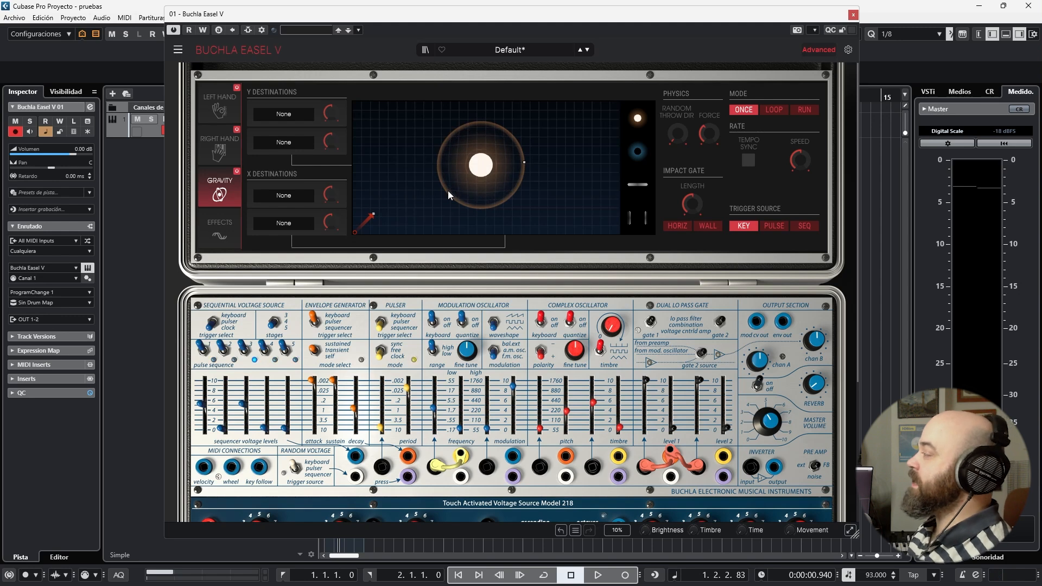
drag(480, 164, 570, 151)
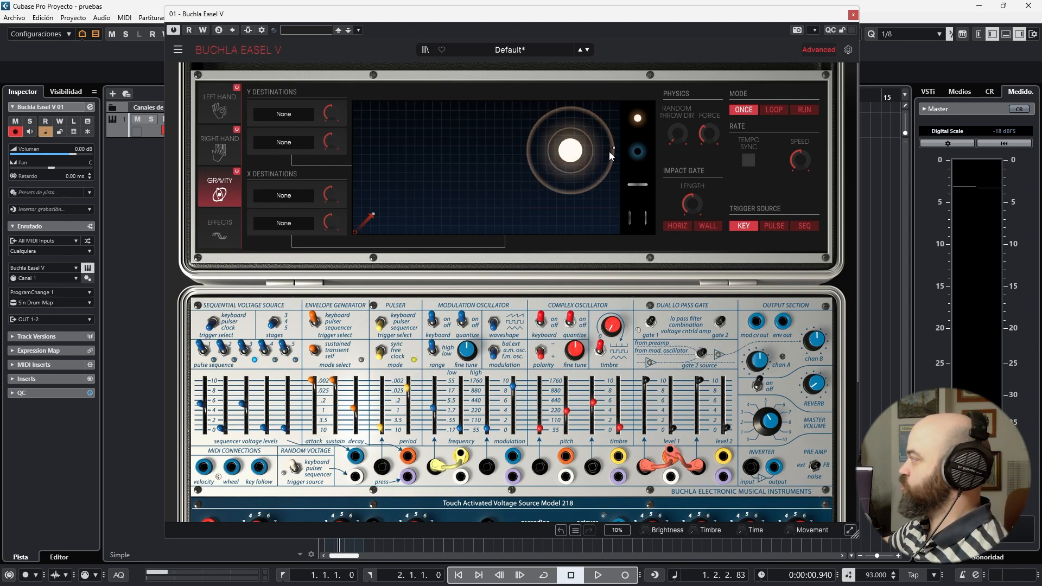
drag(639, 152, 385, 135)
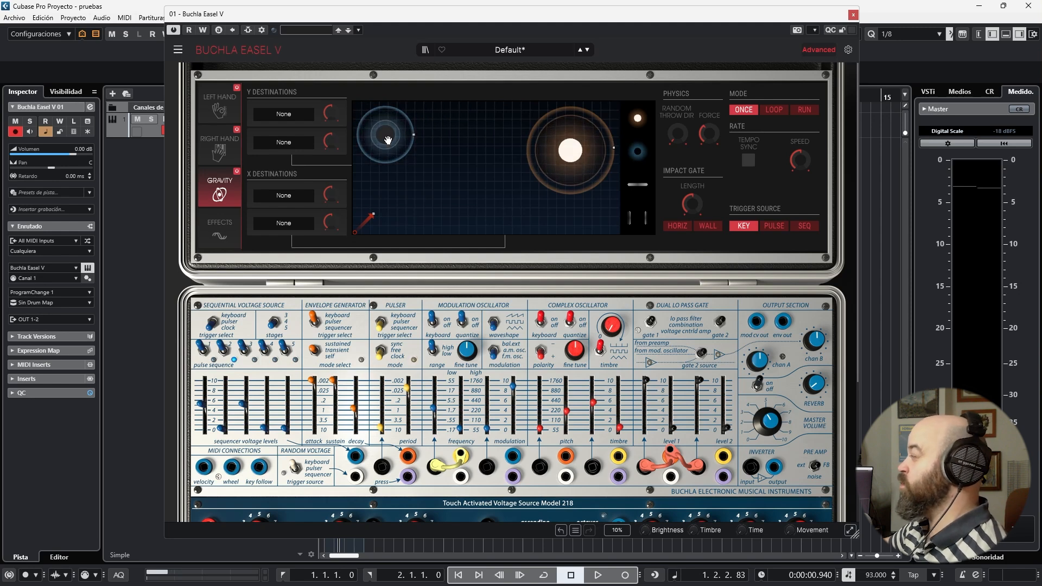
drag(627, 214, 454, 169)
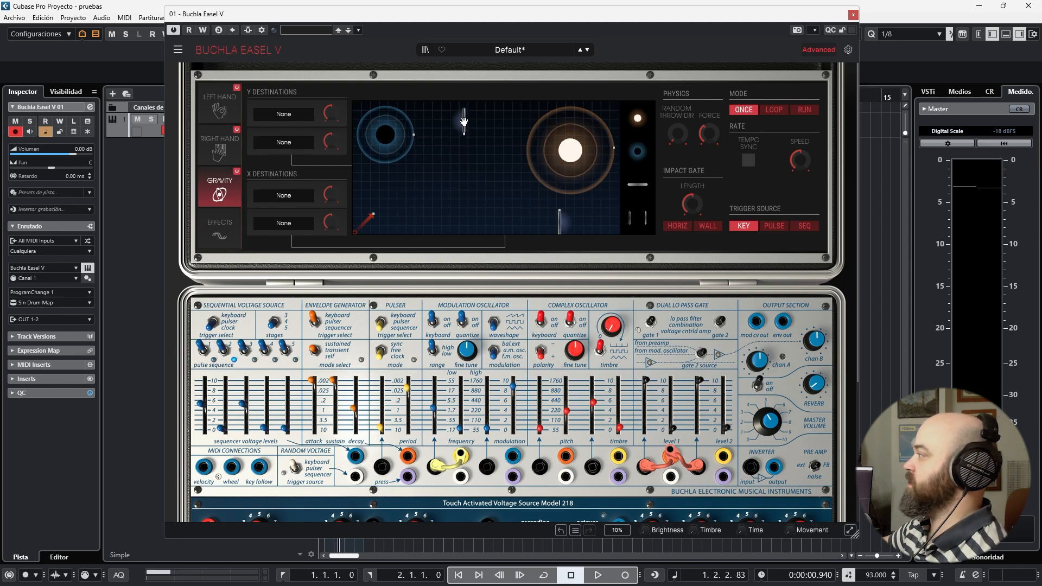
drag(375, 220, 532, 219)
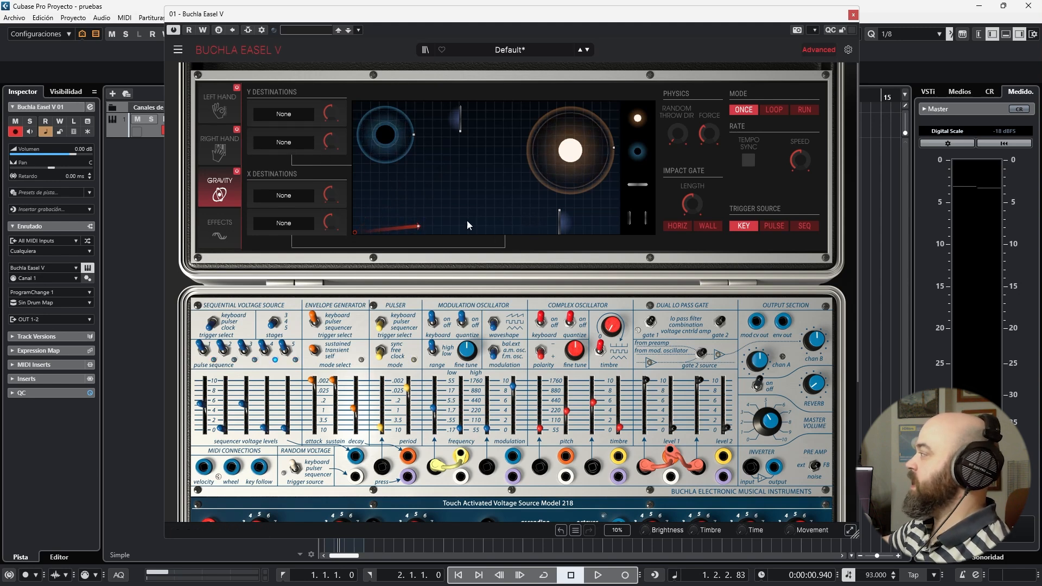
Assign Gravity's first Y destination to the complex oscillator's Pitch and raise its amount.
click(288, 117)
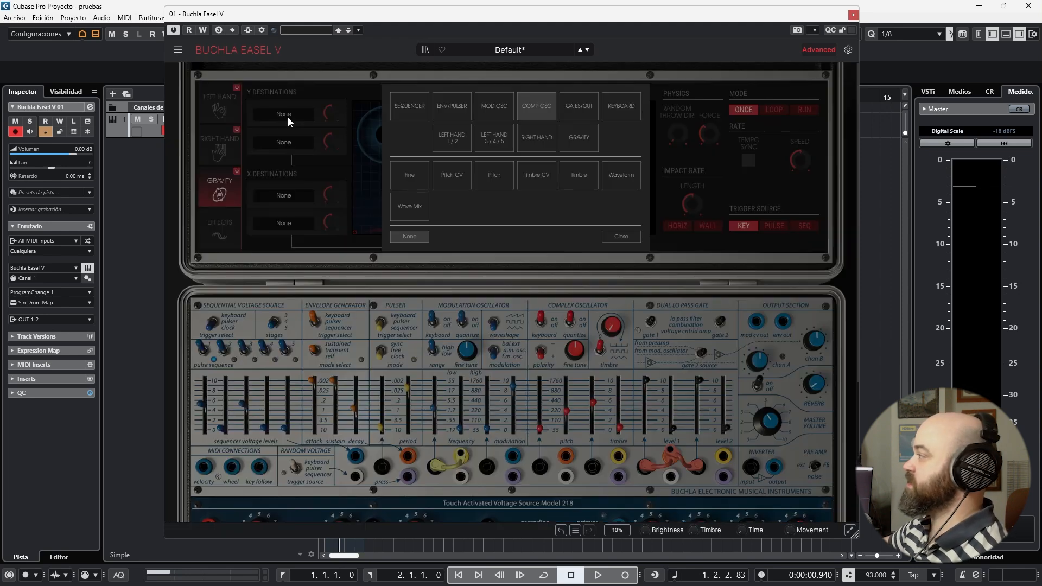
click(502, 178)
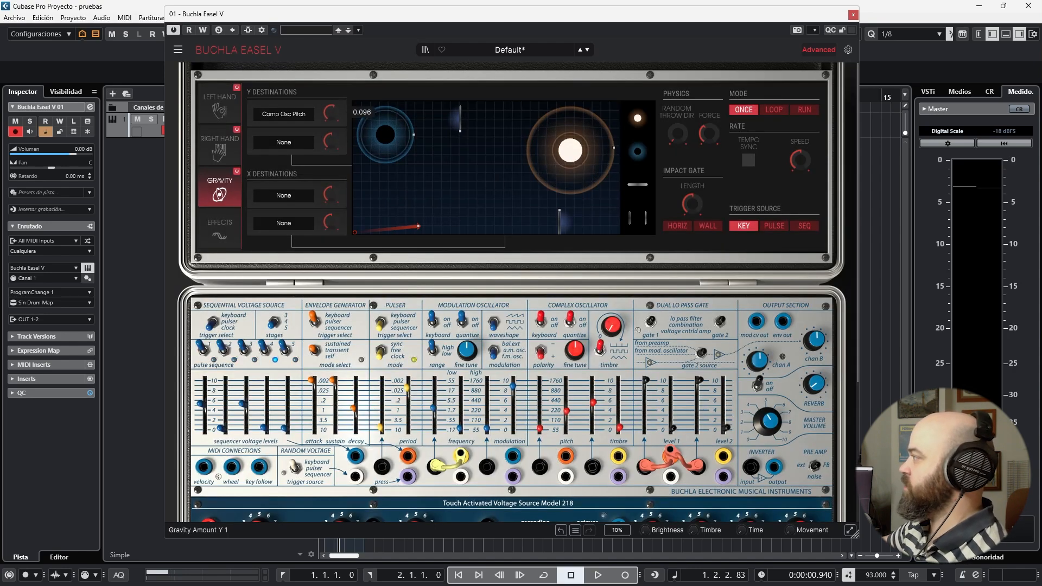
drag(332, 117, 332, 76)
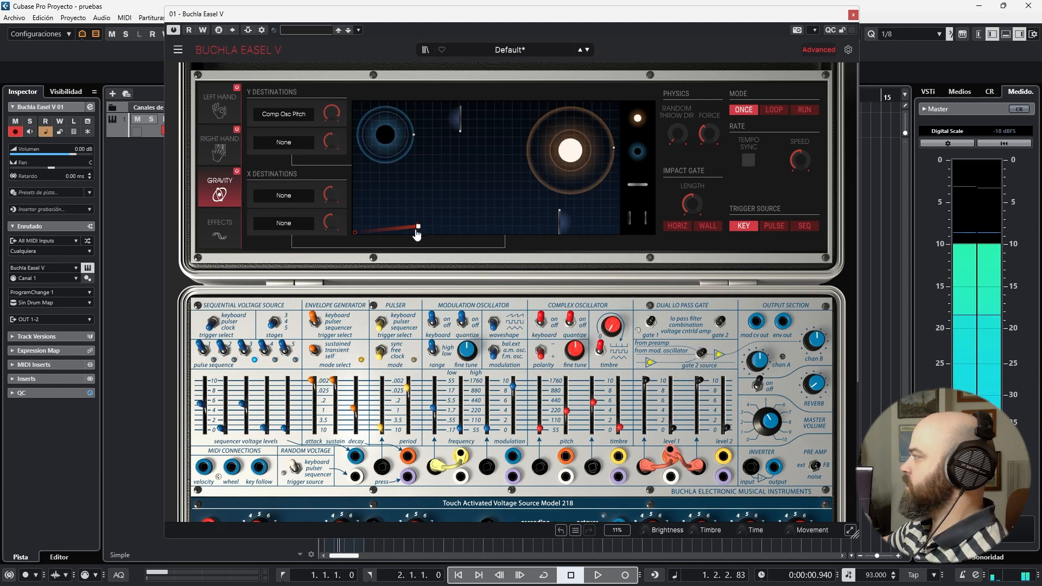
Shorten Gravity's throw vector and set the module to Loop mode.
drag(417, 235, 391, 232)
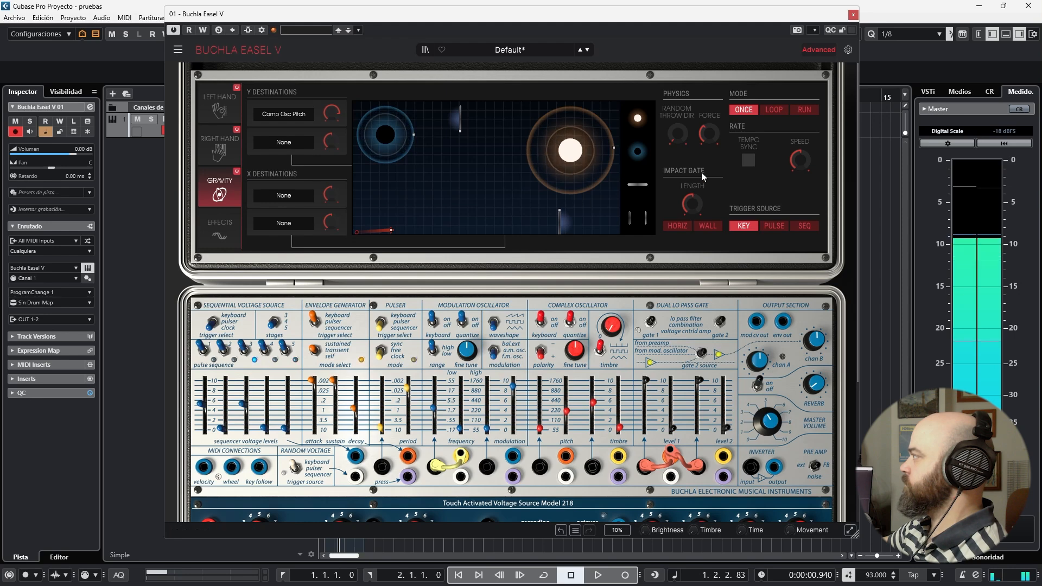
click(772, 111)
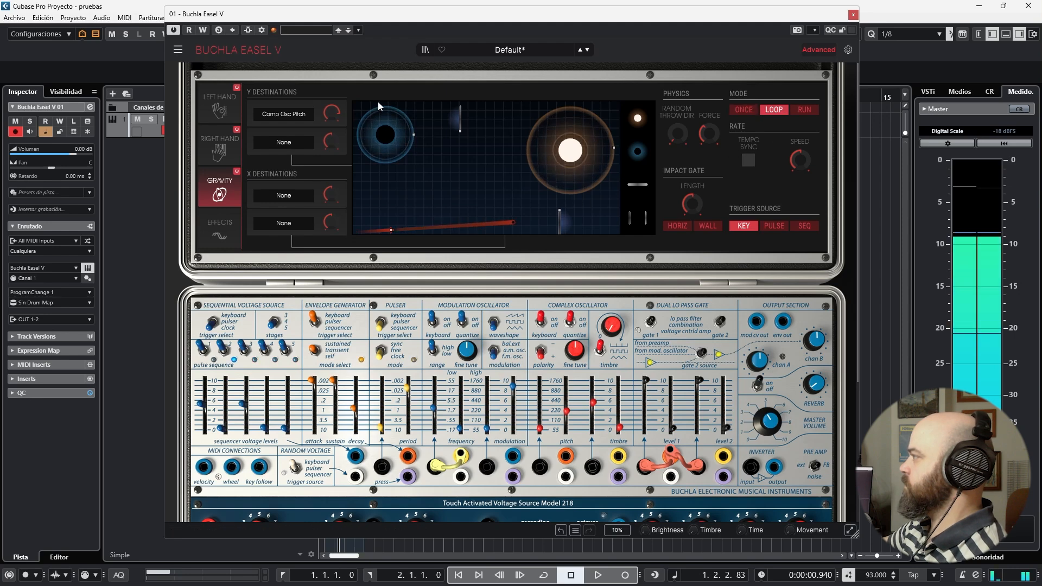
Switch off the Right Hand sequencer and return to the Gravity module.
click(228, 150)
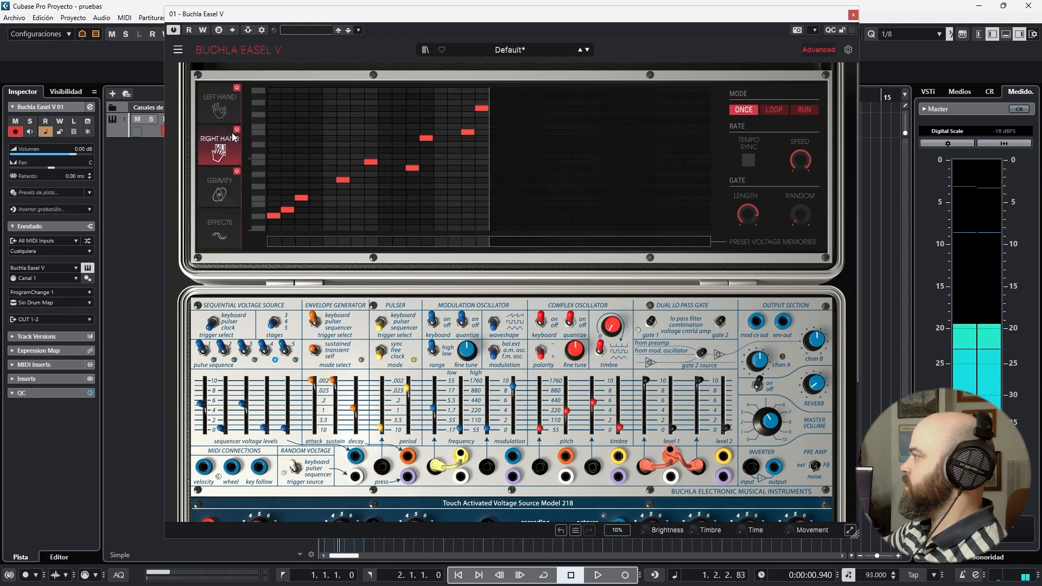
click(219, 193)
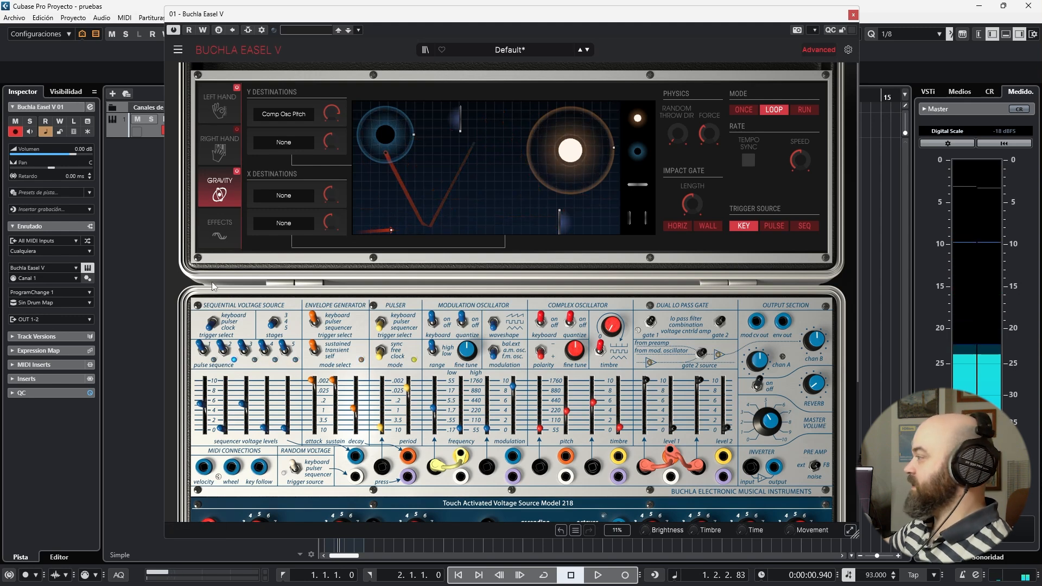
Try Analog Delay in the first effect slot and replace it with Reverb.
click(220, 227)
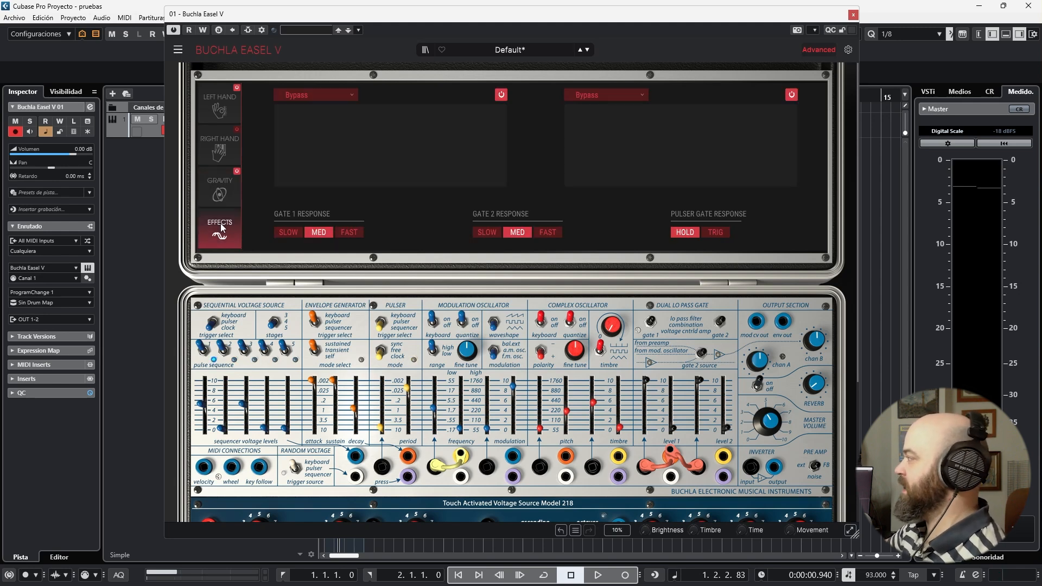
click(313, 95)
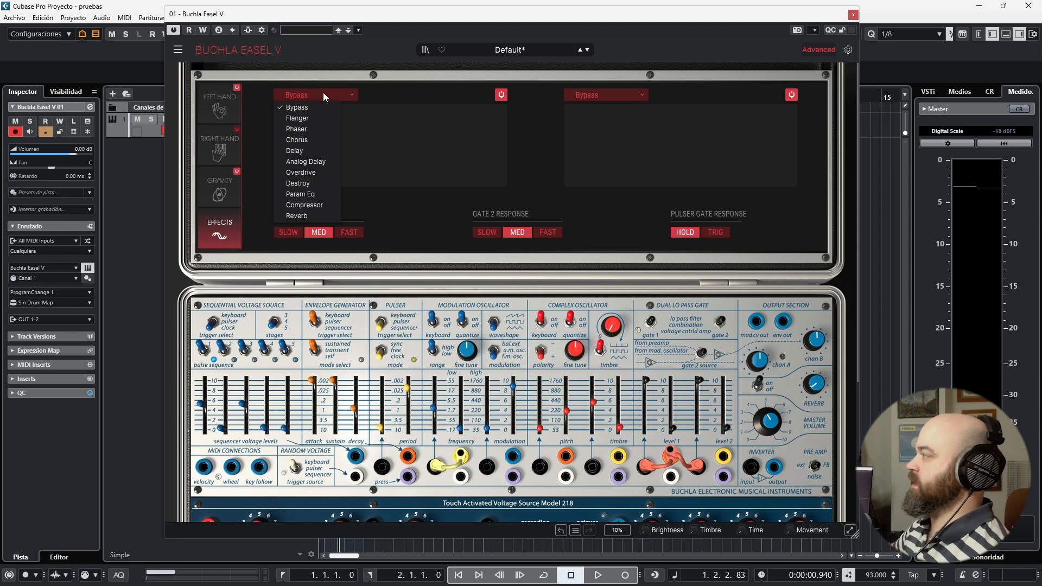
click(294, 161)
click(331, 93)
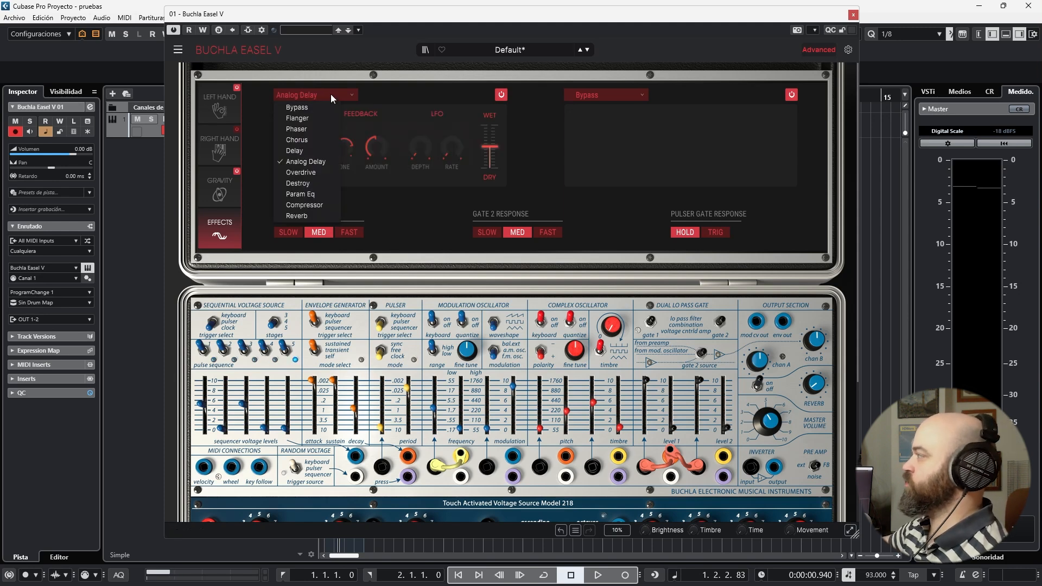
click(321, 215)
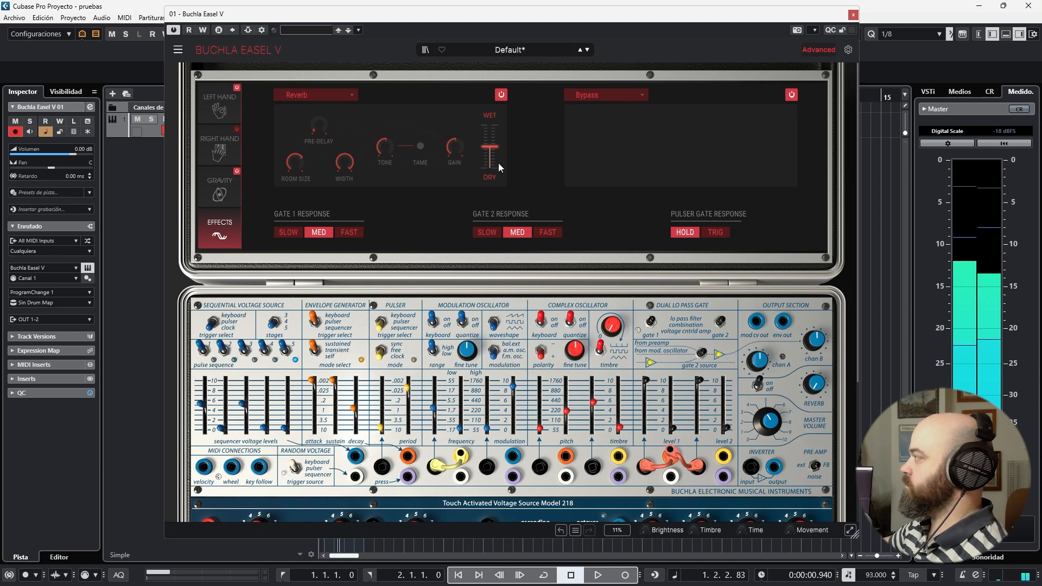
mouse_move(492, 150)
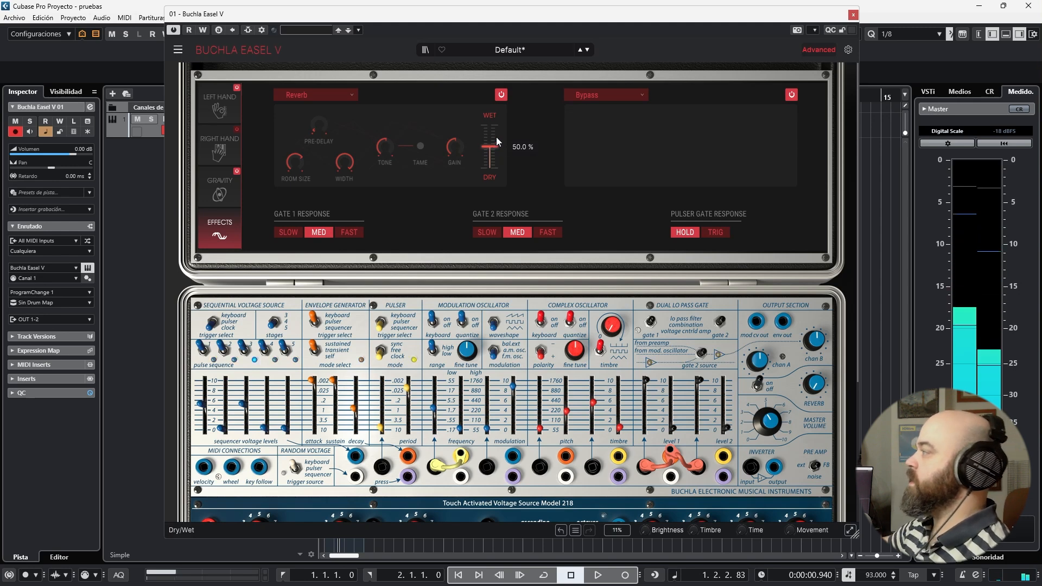
Move the plugin window slightly higher and close its advanced section.
drag(451, 25, 447, 15)
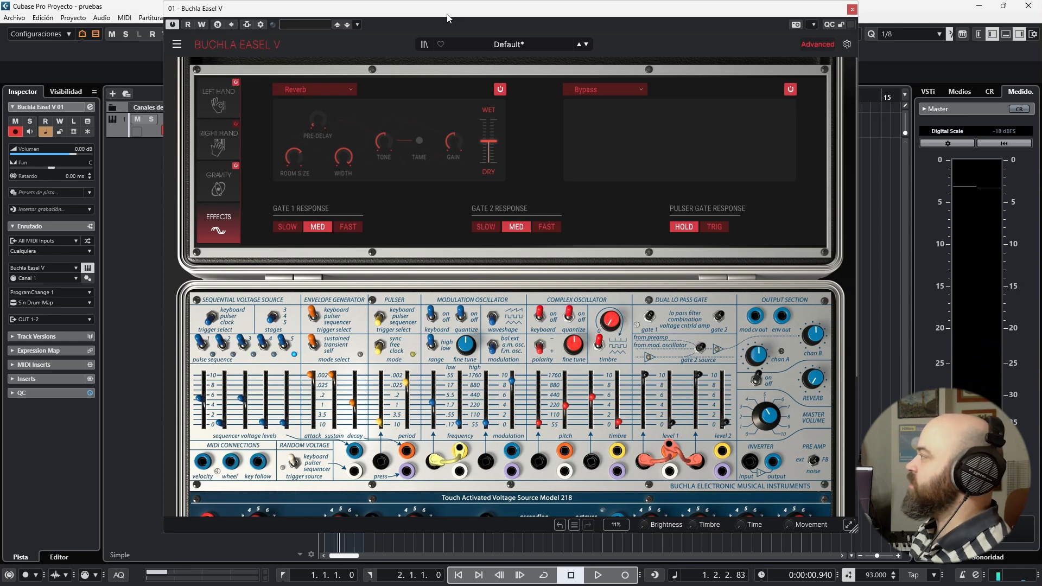
click(806, 46)
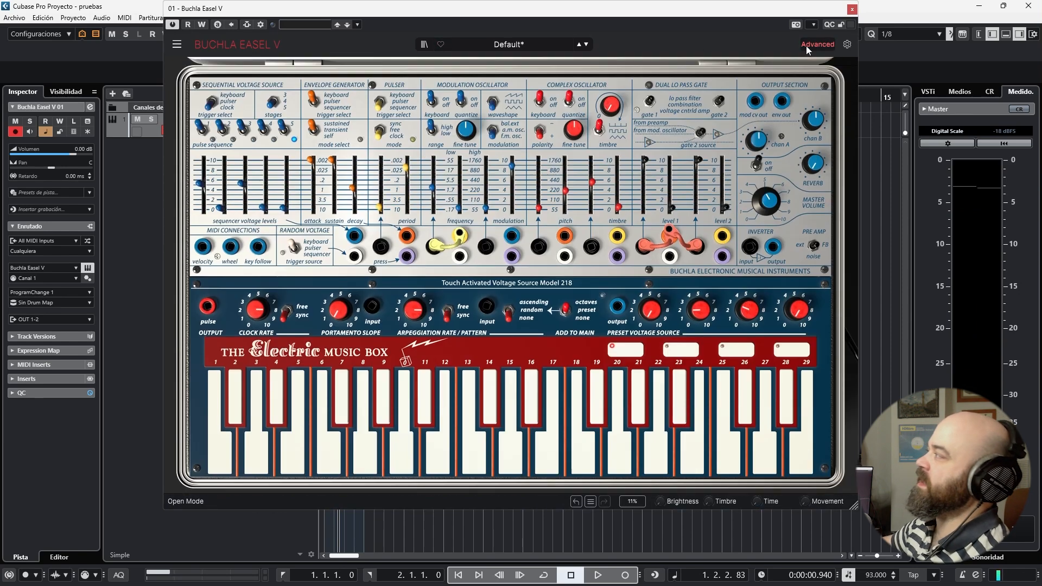